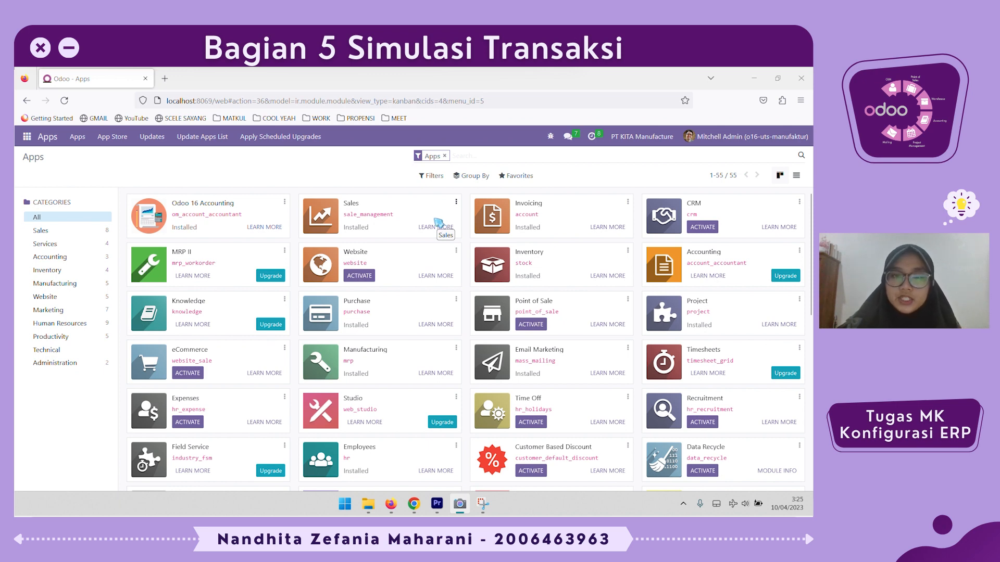
Step: Create a new sales quotation for customer Azure Interior with Immediate Payment as the payment terms
left_click(25, 138)
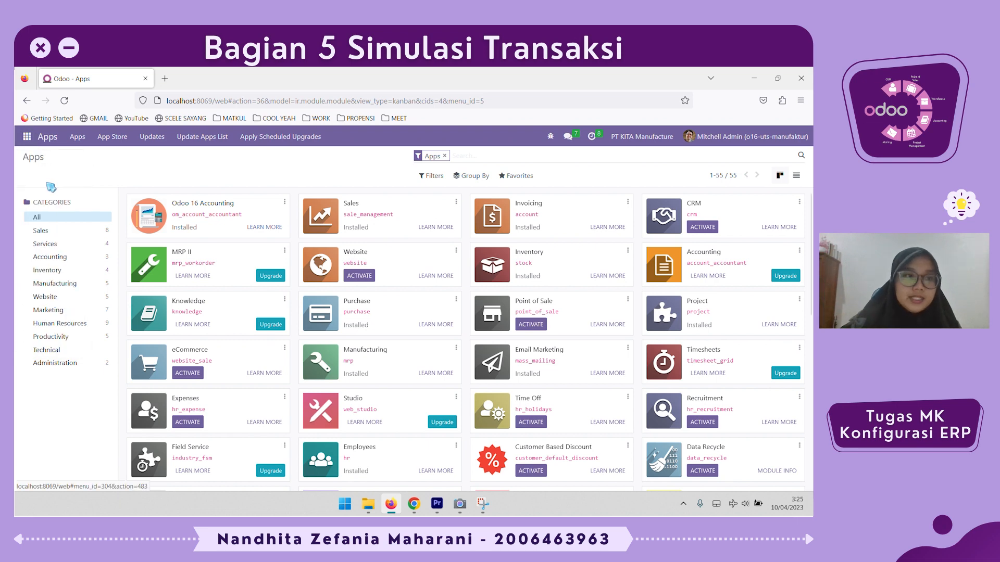
left_click(33, 183)
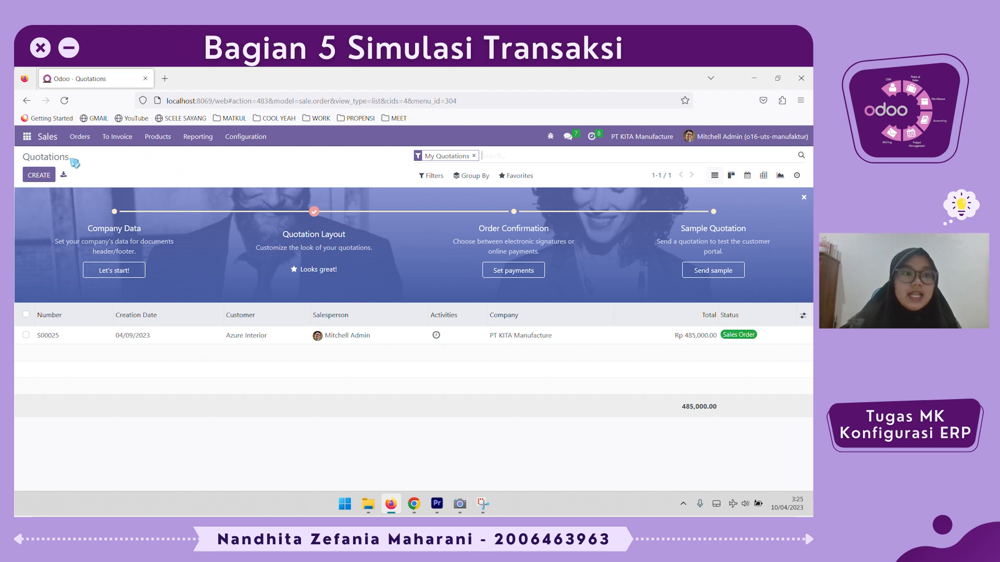
left_click(49, 178)
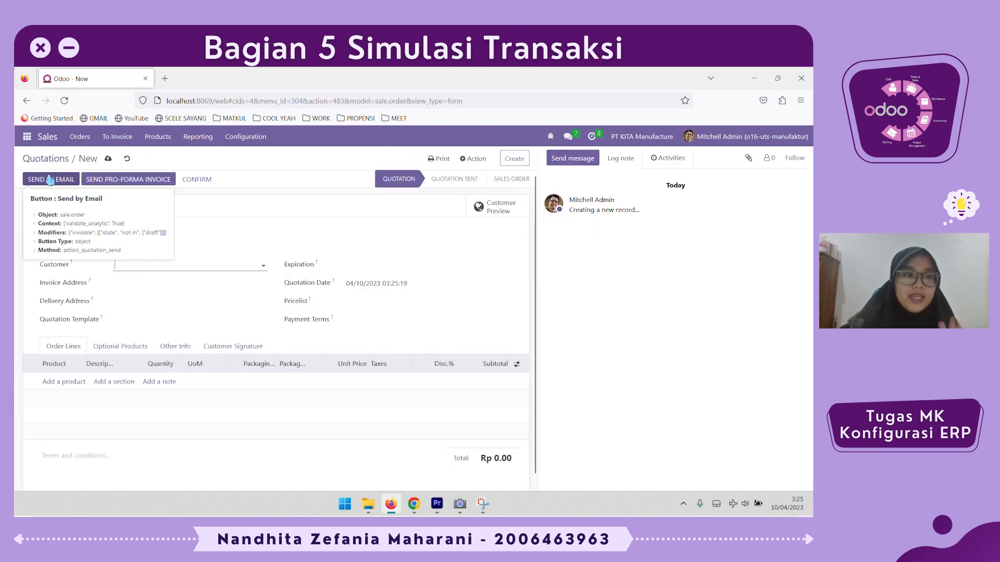
left_click(172, 267)
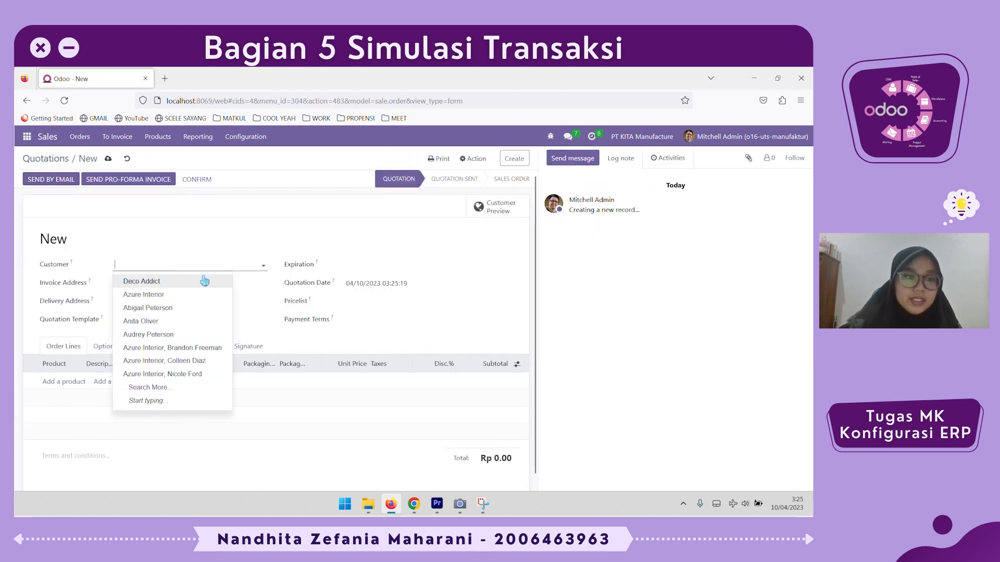
left_click(202, 293)
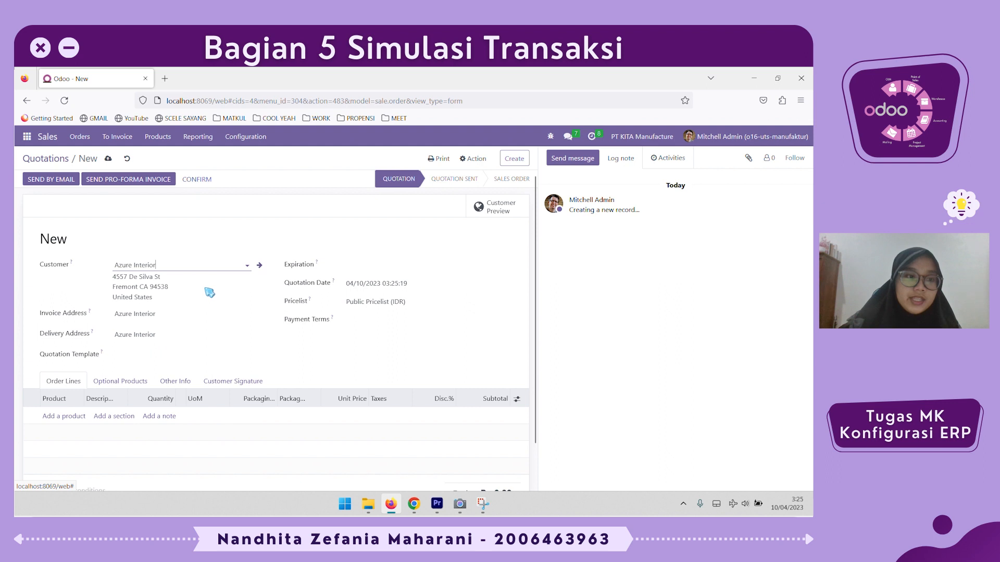
left_click(377, 324)
left_click(379, 337)
Step: Add 5 units of [FG_1] Mobil Mainan Tipe Tinggi to the quotation's order lines and set its expiration date to 04/24/2023
scroll(81, 414, "down", 1)
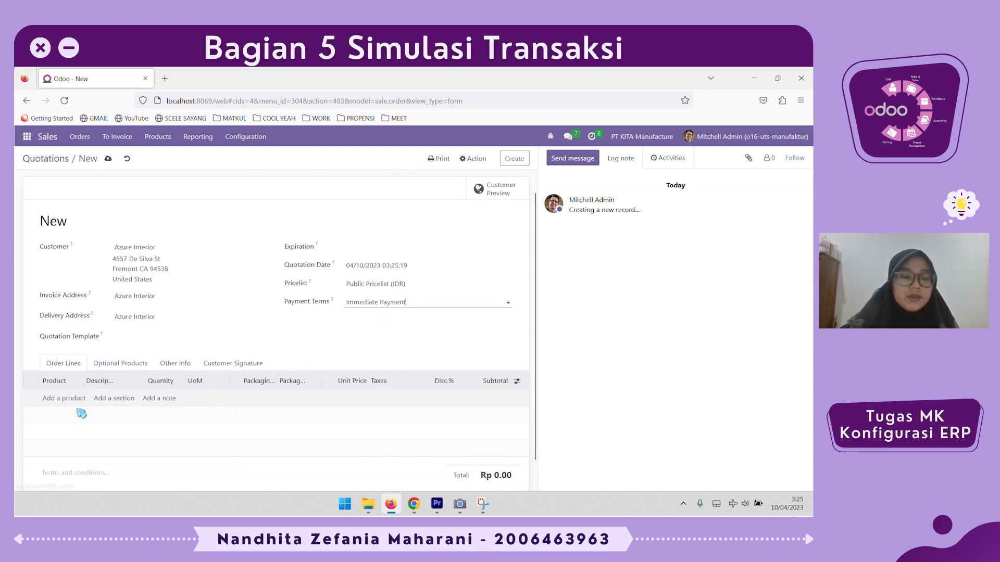
scroll(82, 414, "down", 1)
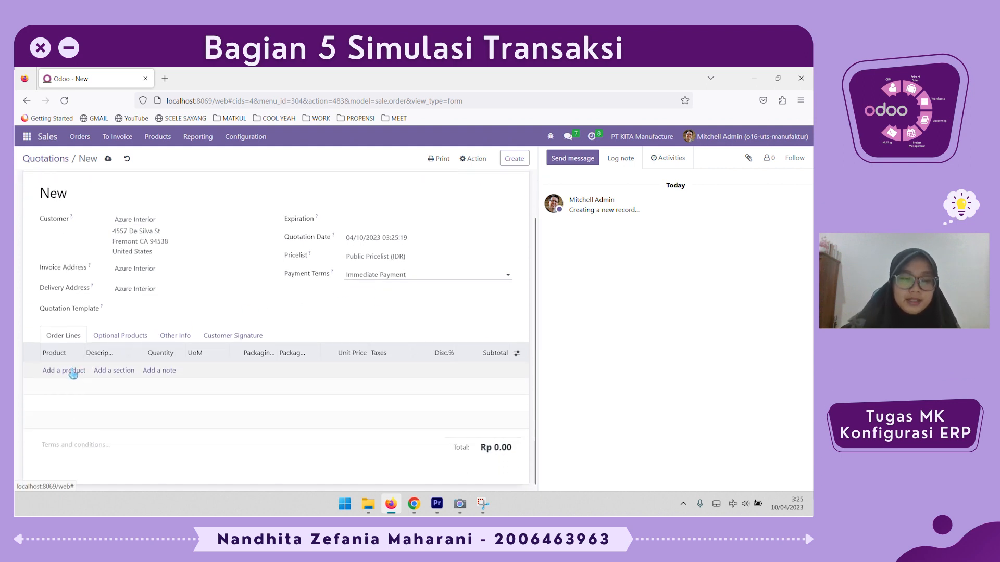
left_click(73, 371)
type("mob")
left_click(85, 403)
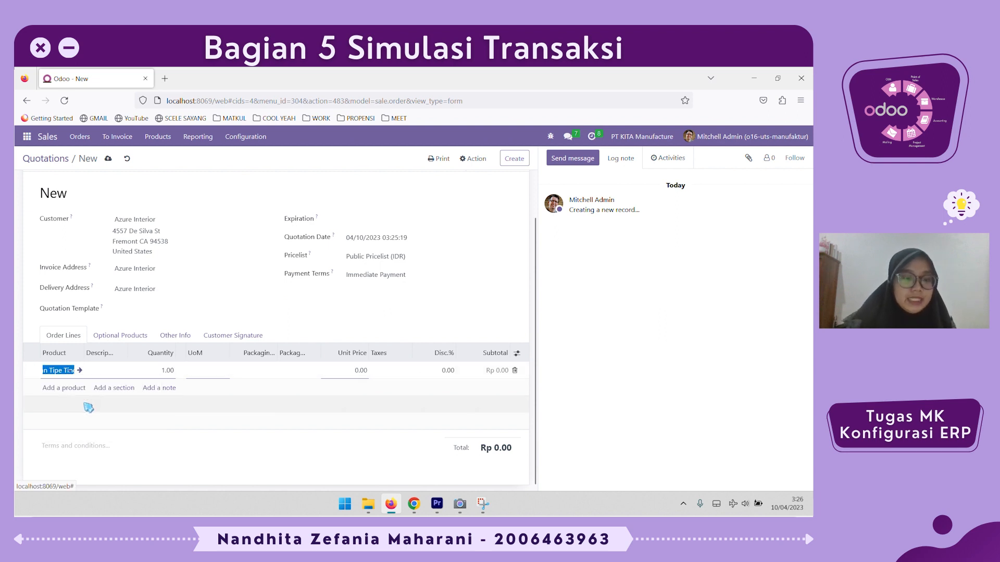
left_click(157, 371)
triple_click(157, 371)
triple_click(157, 371)
type("5")
left_click(198, 337)
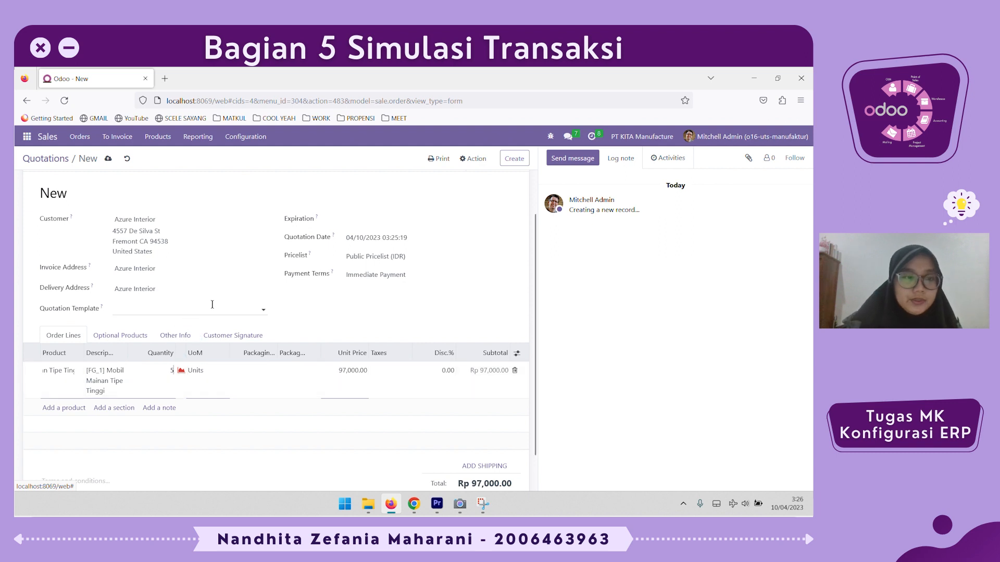
left_click(376, 221)
left_click(388, 368)
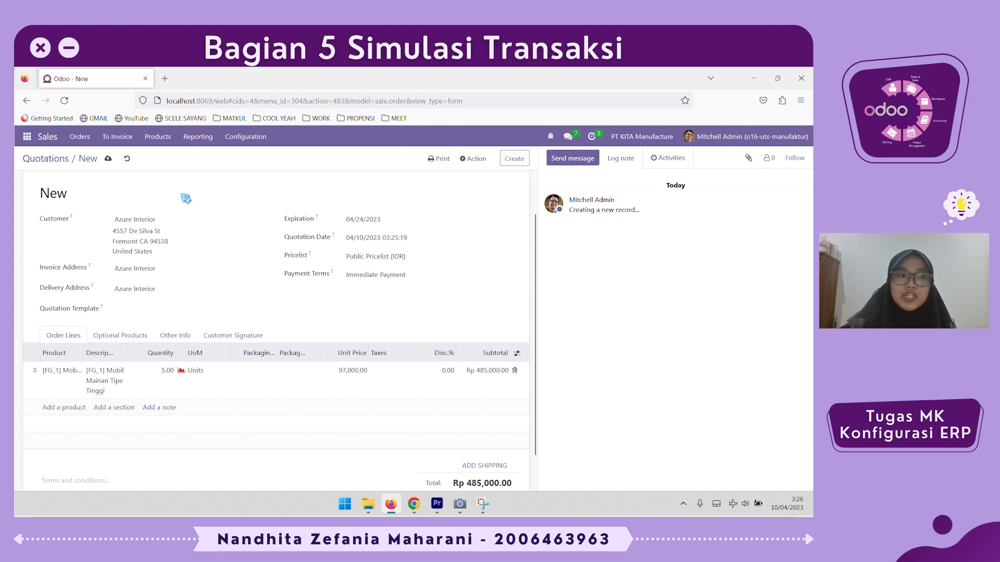
Step: Discard the new quotation and open the existing Azure Interior sales order
left_click(126, 158)
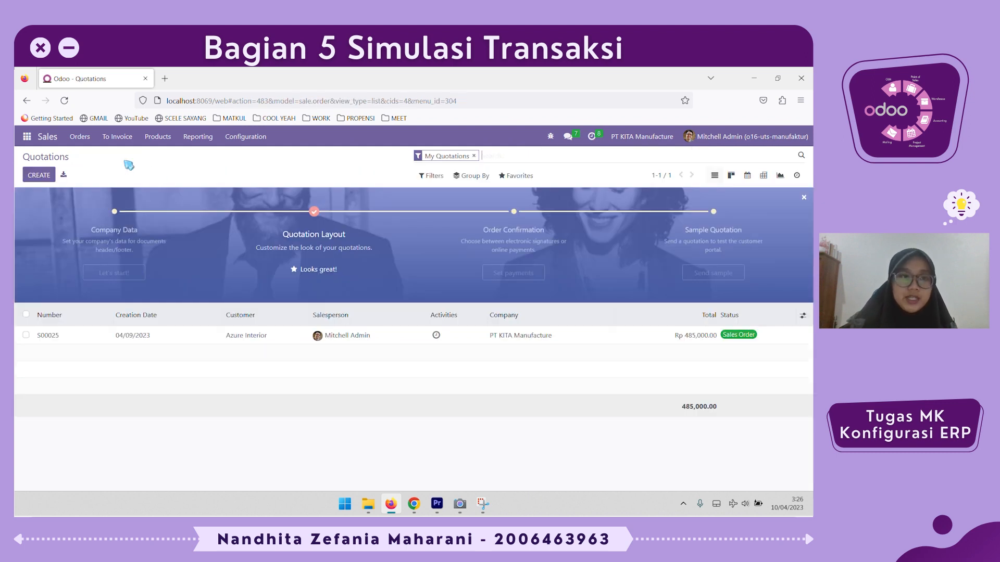
left_click(97, 342)
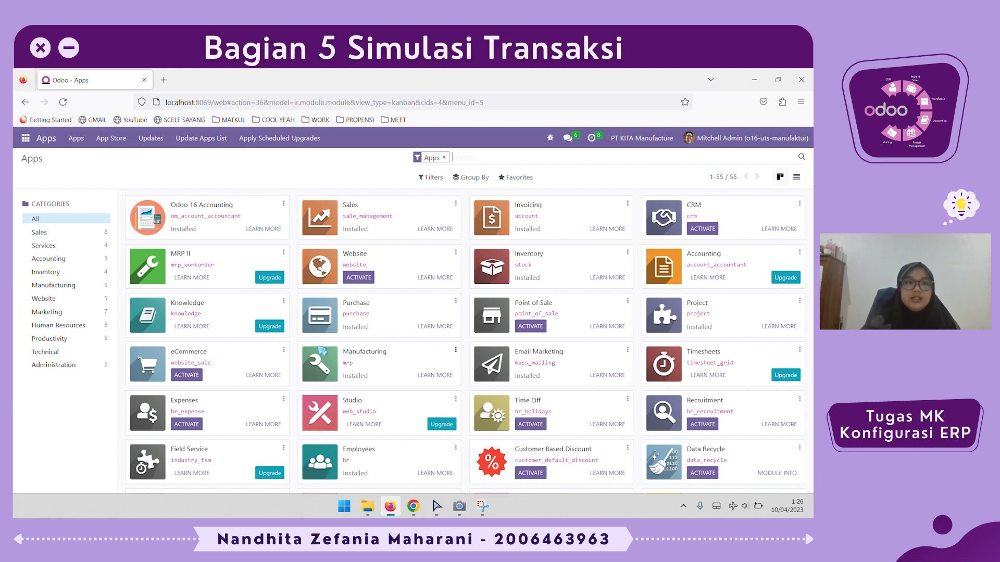
Step: Open Inventory's inventory adjustments and examine the on-hand quantities of finished goods and raw materials at each stock location
left_click(26, 138)
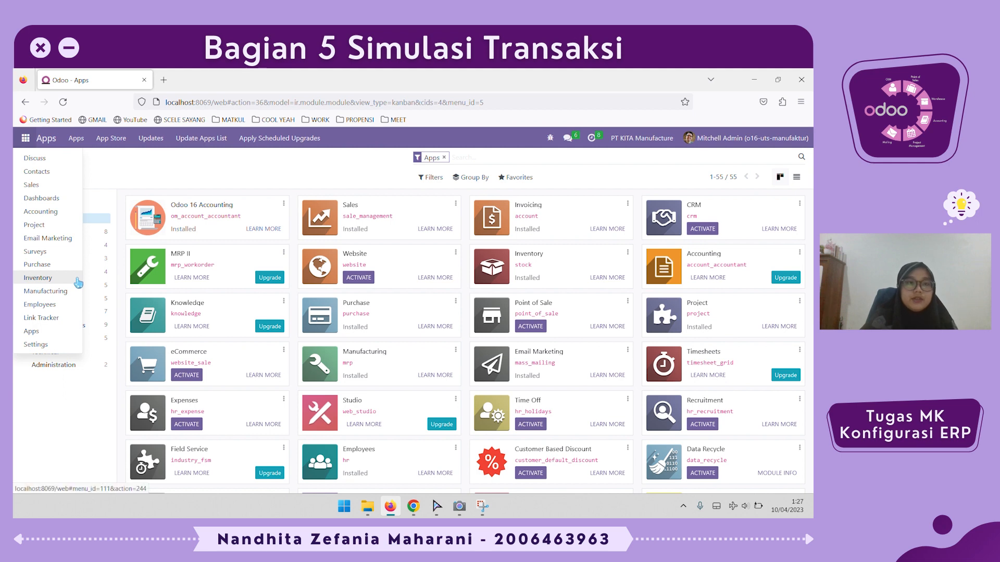
left_click(37, 277)
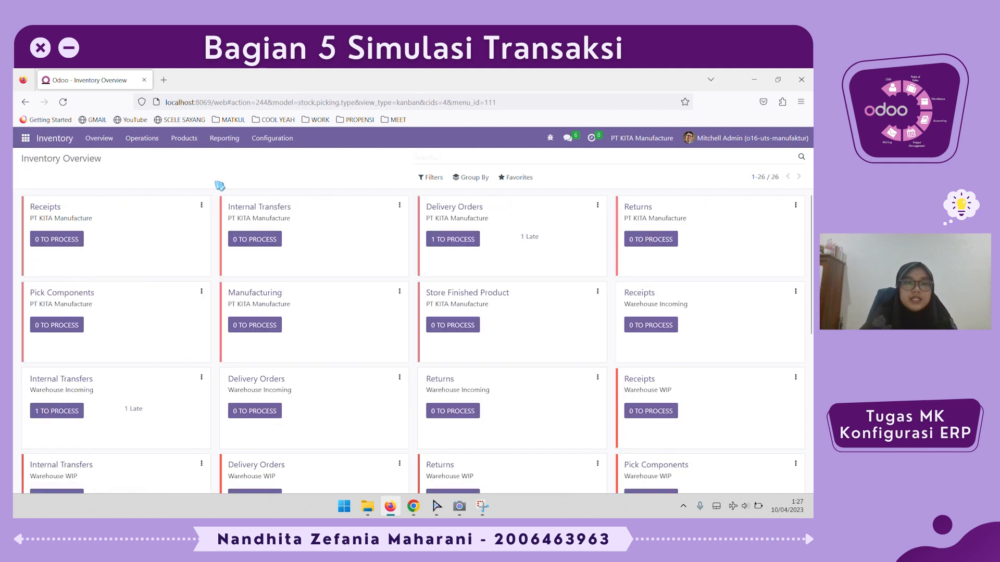
left_click(151, 139)
left_click(167, 172)
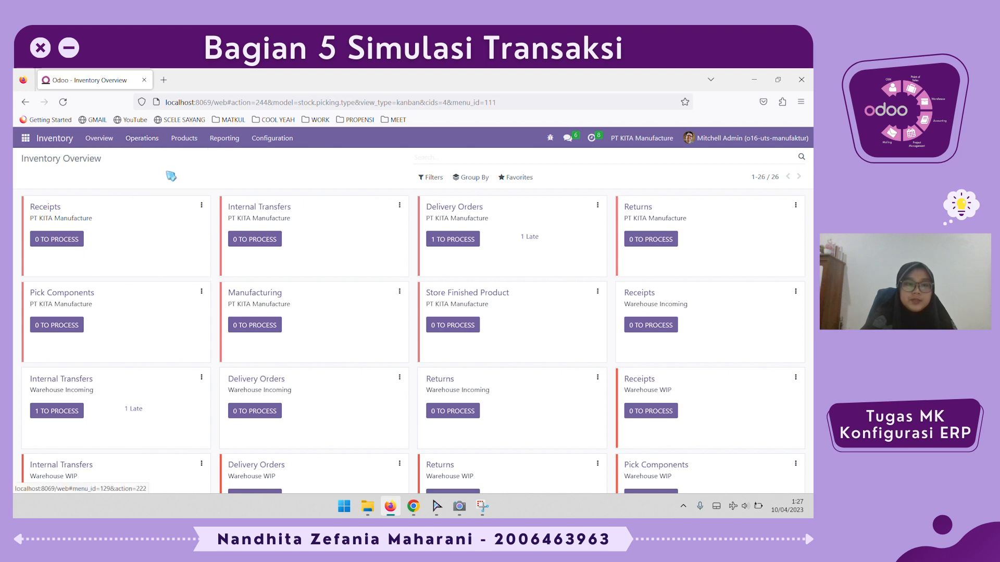
scroll(235, 294, "down", 2)
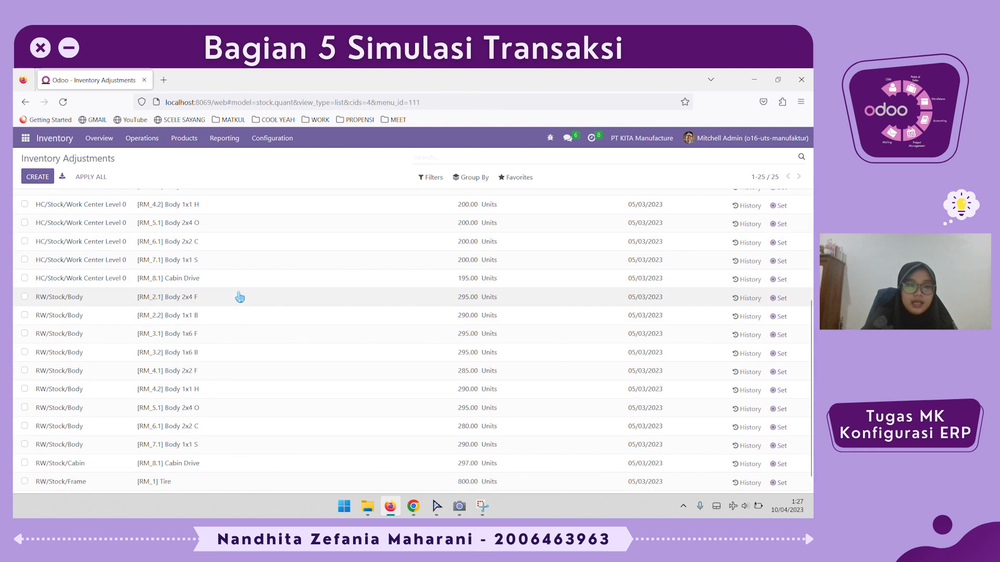
scroll(239, 296, "up", 2)
scroll(238, 307, "down", 4)
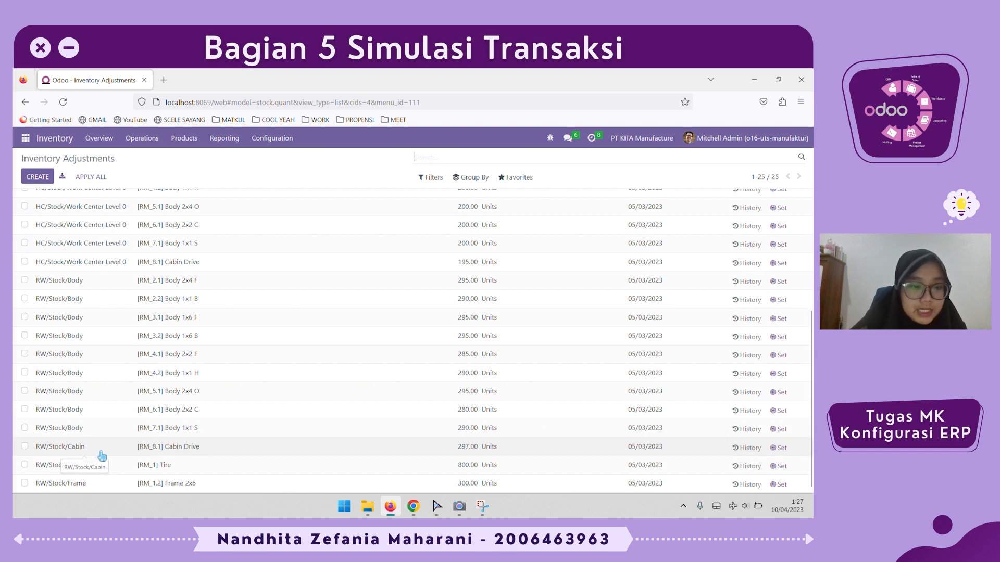
scroll(102, 456, "up", 5)
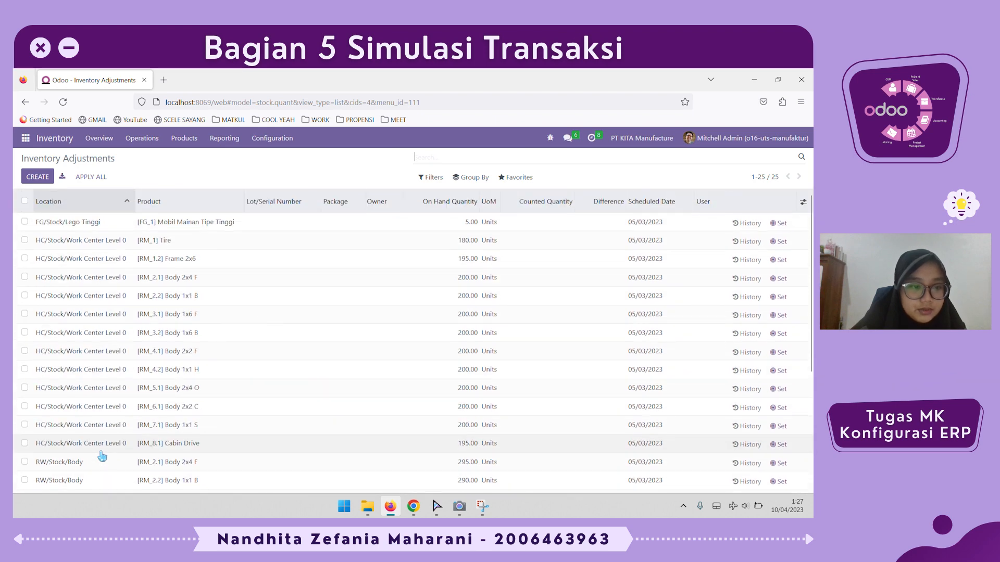
scroll(102, 456, "down", 2)
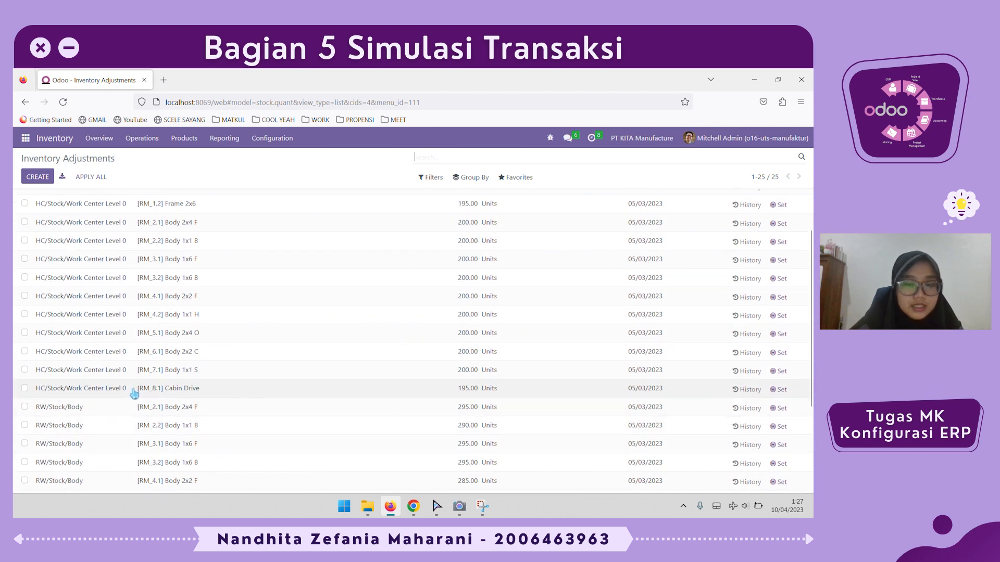
scroll(183, 401, "down", 5)
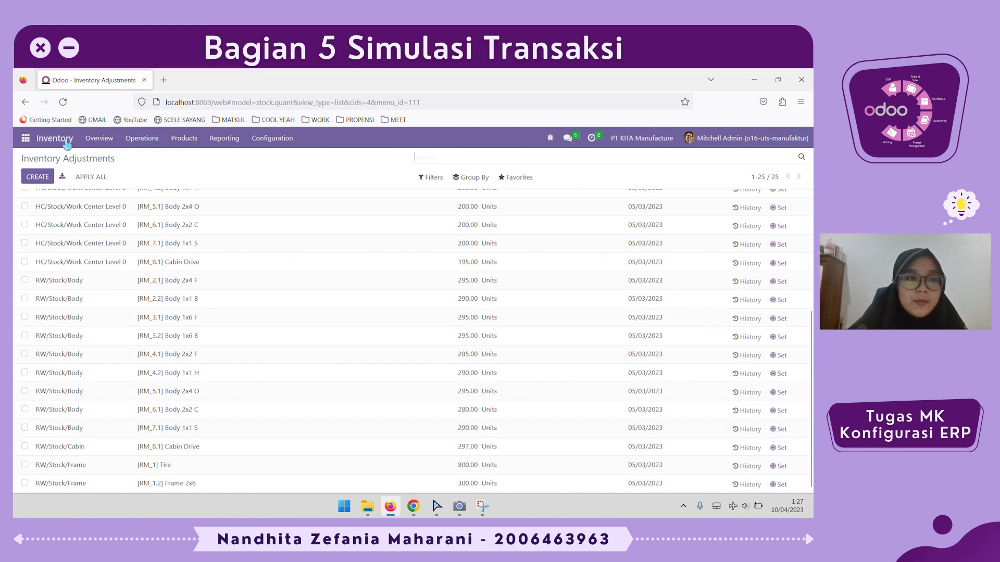
scroll(281, 272, "up", 5)
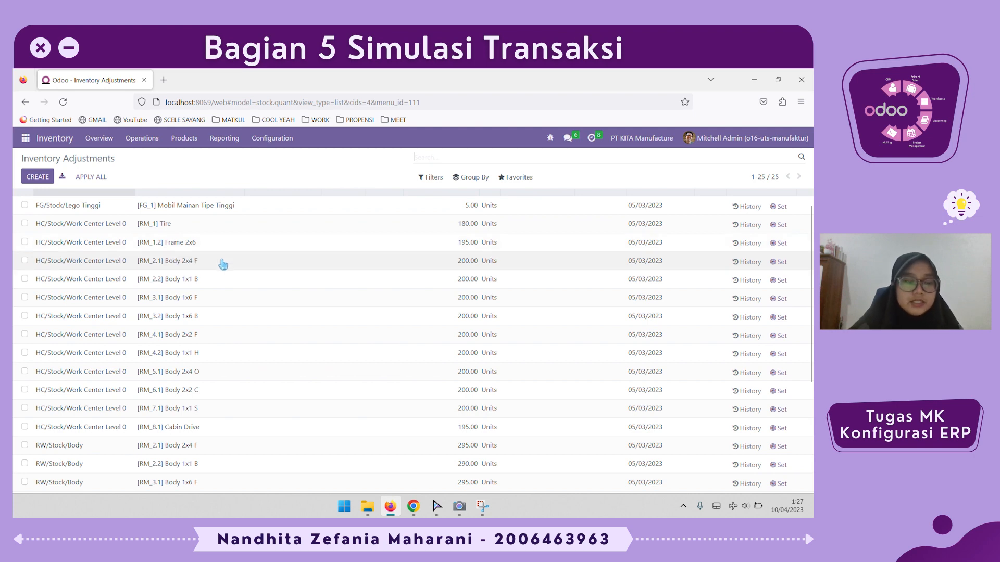
Step: Switch to Manufacturing and open its list of scrap orders
left_click(25, 138)
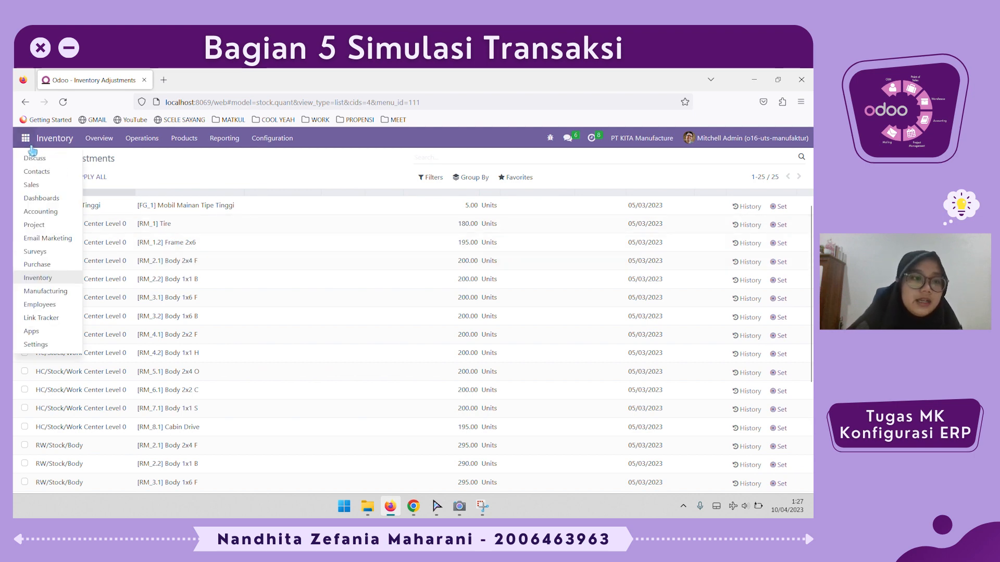
left_click(65, 292)
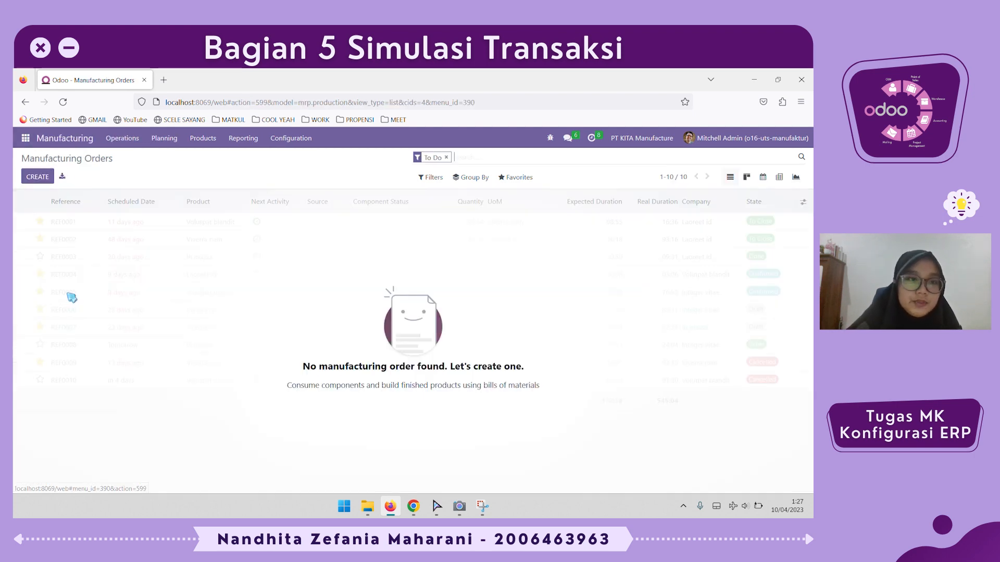
left_click(135, 143)
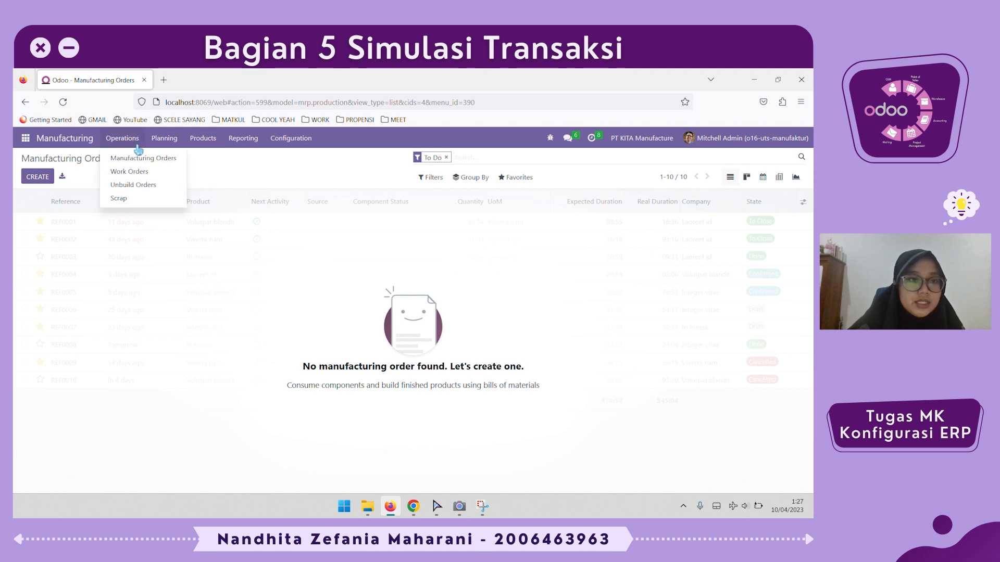
left_click(151, 198)
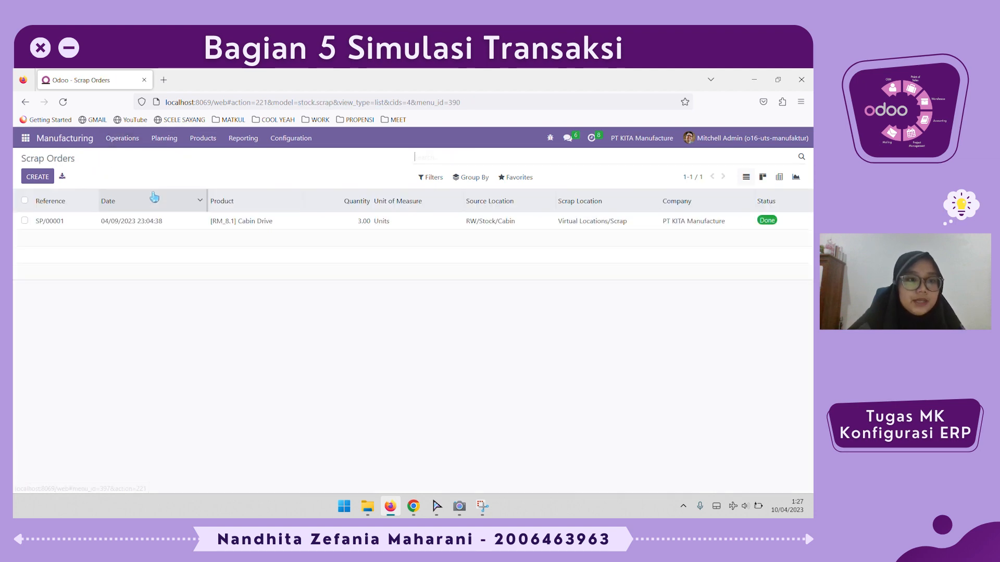
Step: View the source location choices on a blank scrap order, leave it unsaved, and open the existing [RM_8.1] Cabin Drive scrap order
left_click(48, 177)
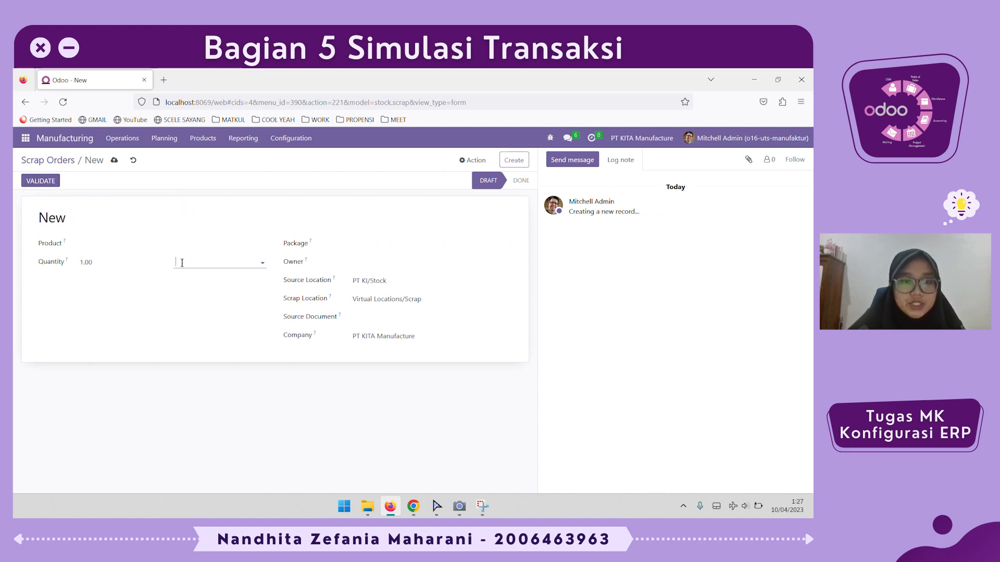
left_click(409, 283)
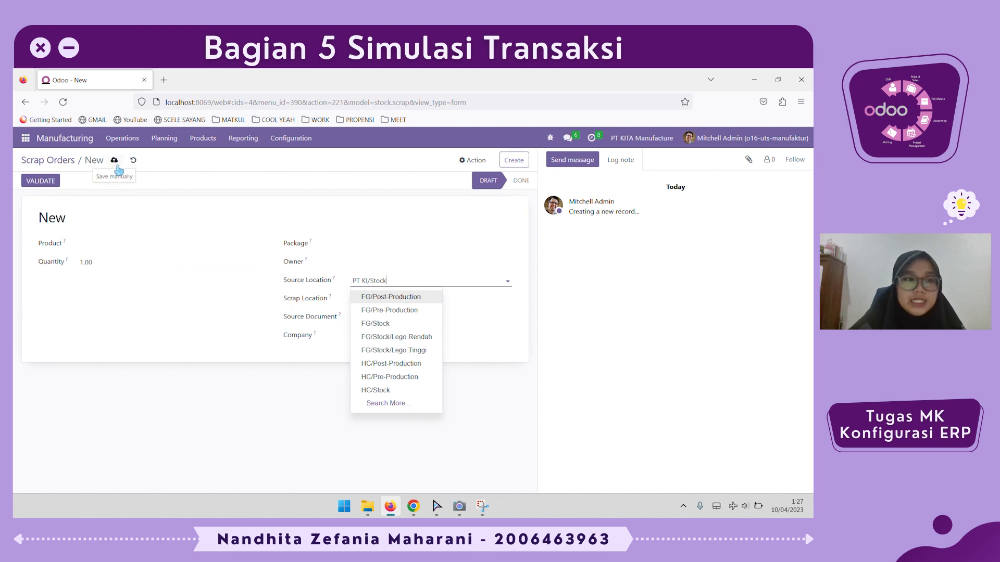
left_click(48, 160)
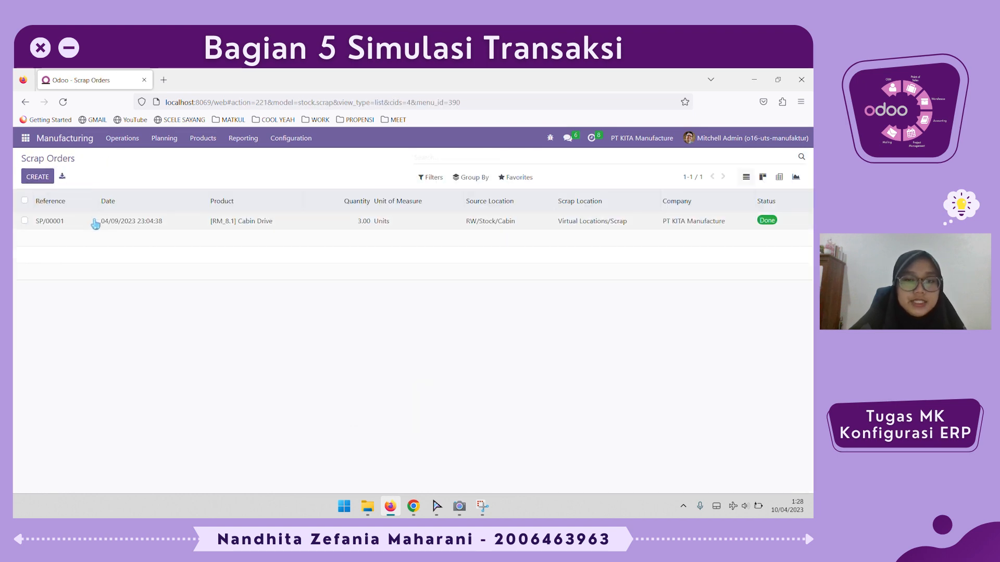
left_click(95, 224)
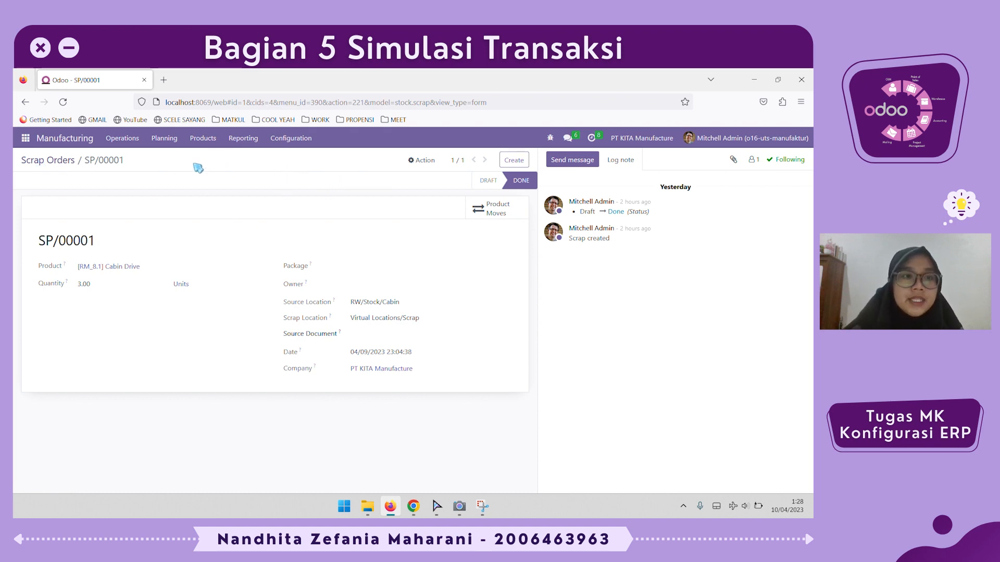
Step: Start a new manufacturing order for [WIP_1] Frame Ban Tipe Tinggi and show its work orders
left_click(134, 144)
left_click(148, 164)
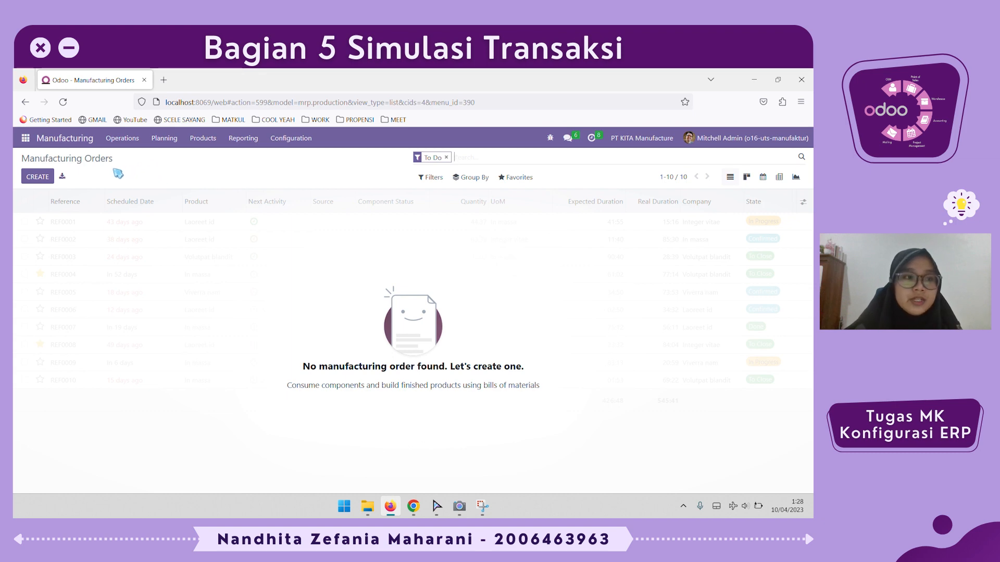
left_click(45, 181)
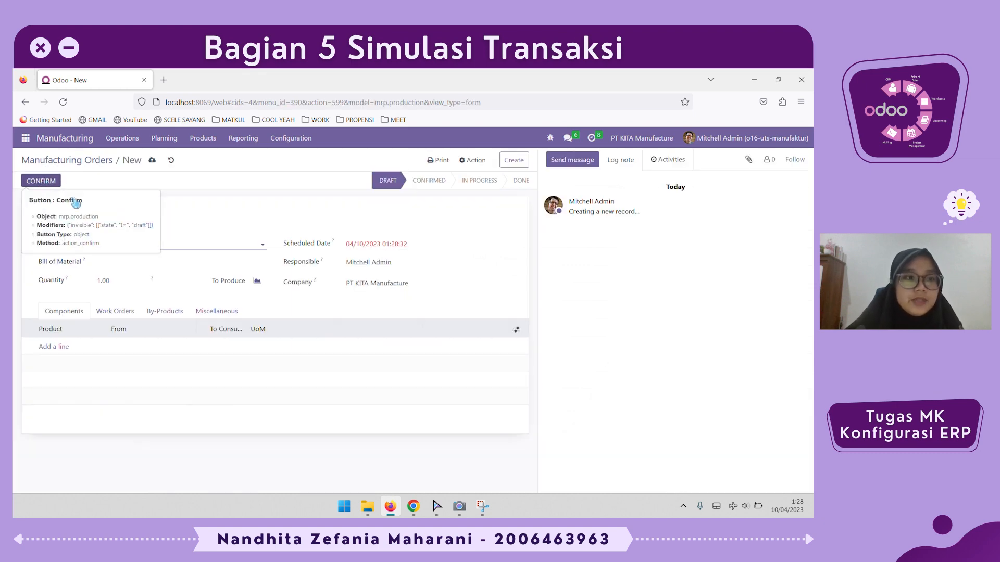
left_click(247, 248)
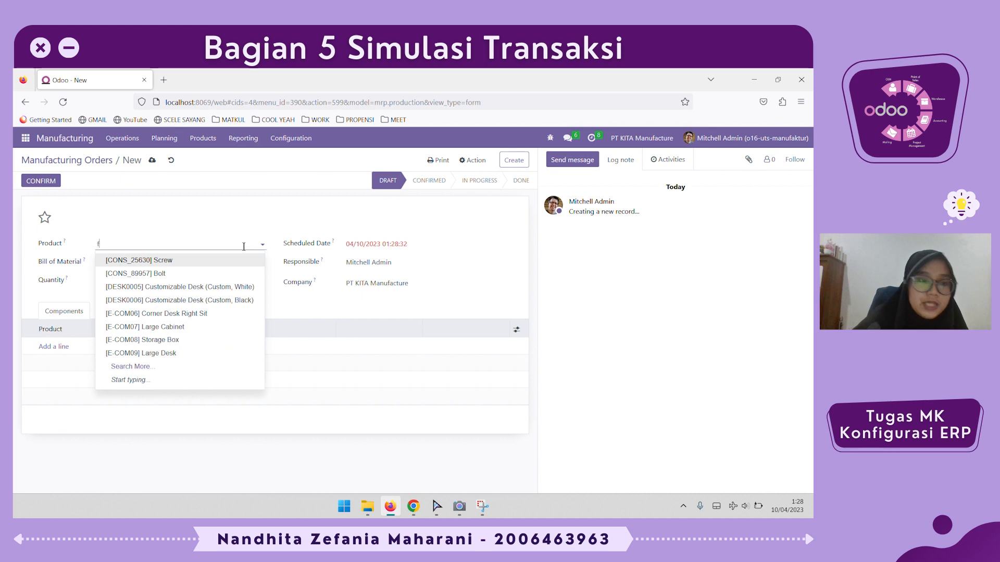
type("fr")
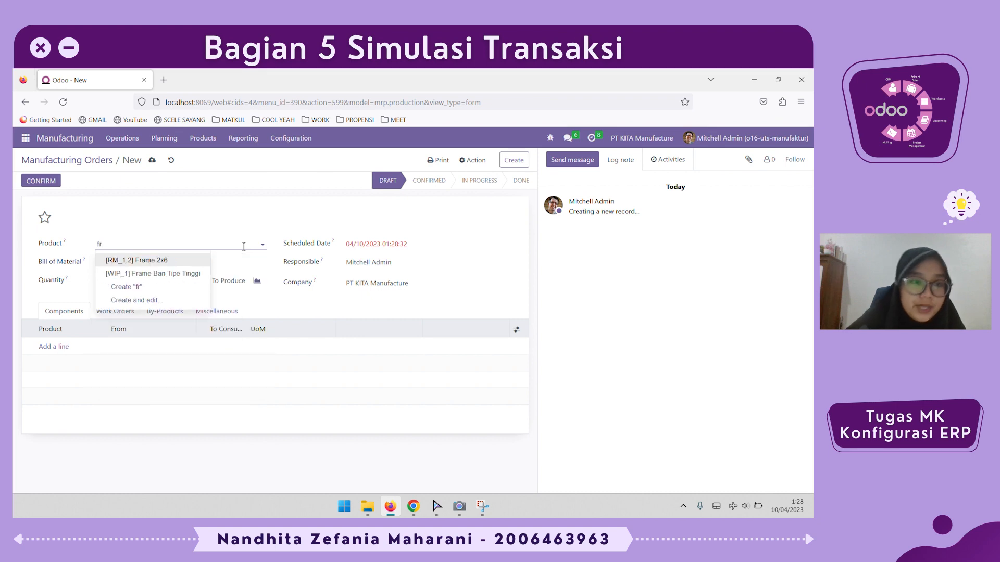
left_click(200, 274)
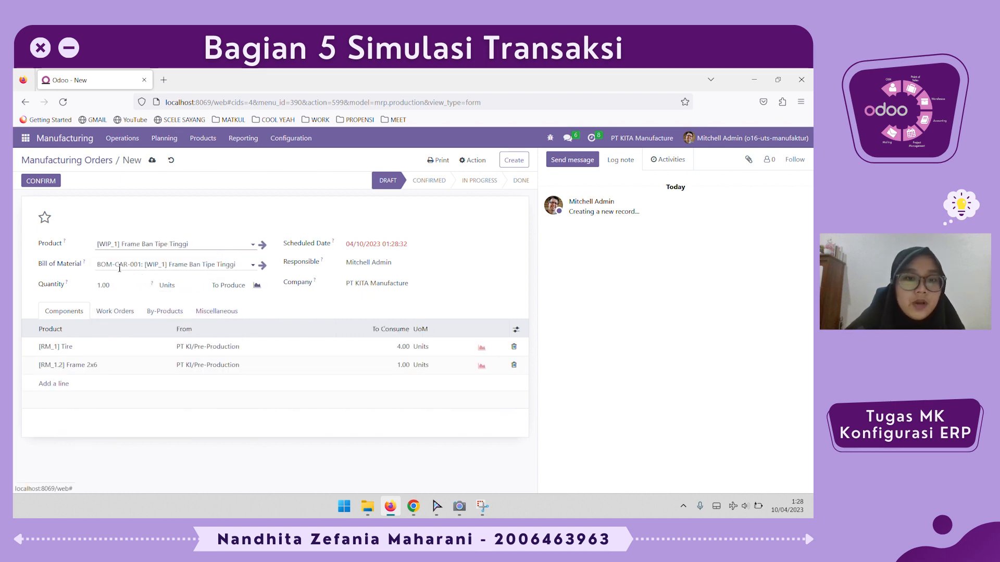
left_click(115, 312)
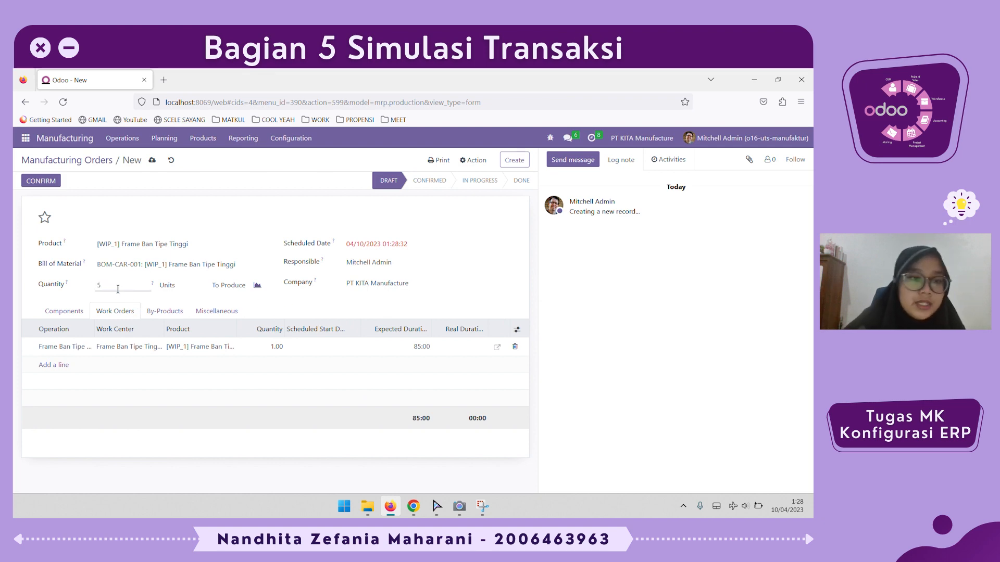
Step: Set the manufacturing order's quantity to 5 units, show its components, and confirm the order
left_click(263, 217)
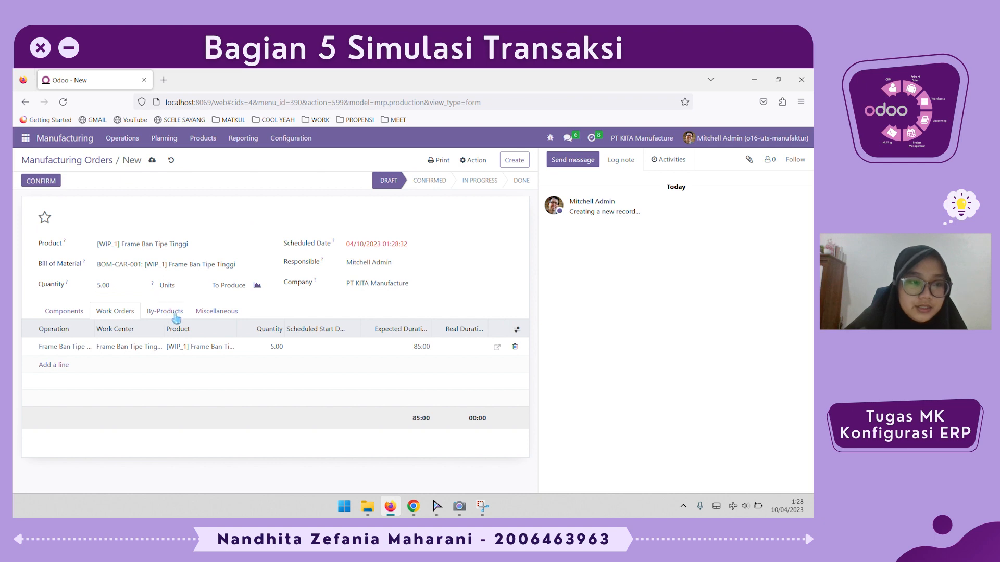
left_click(76, 316)
left_click(40, 181)
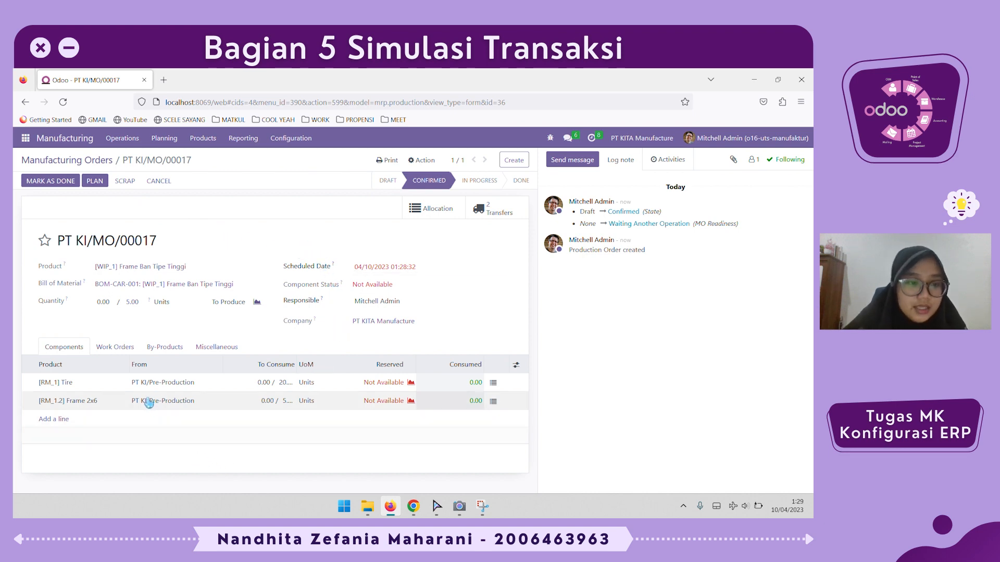
Step: Examine the [RM_1] Tire component's forecast report and the order's PT KI/Pre-Production components location
left_click(384, 383)
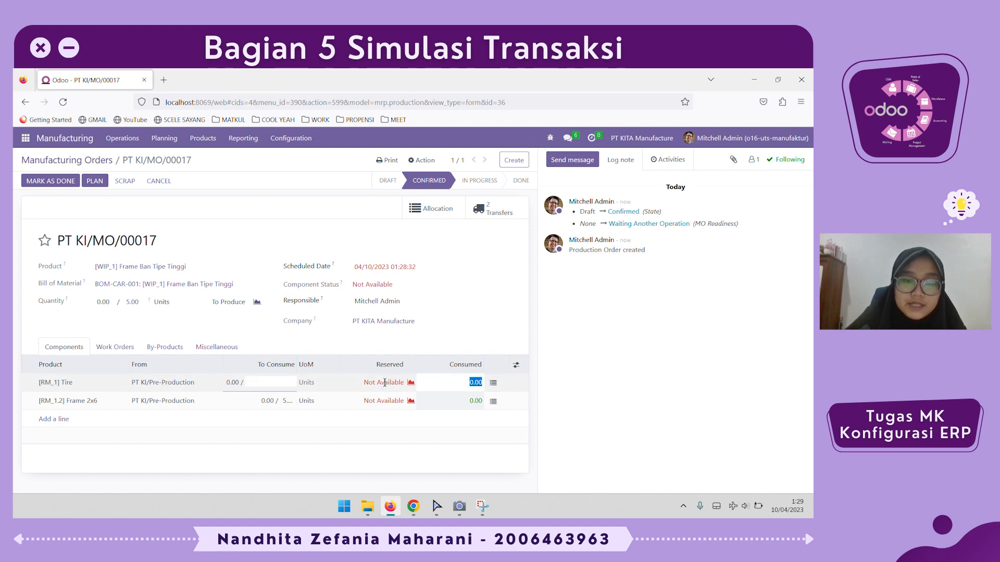
left_click(412, 387)
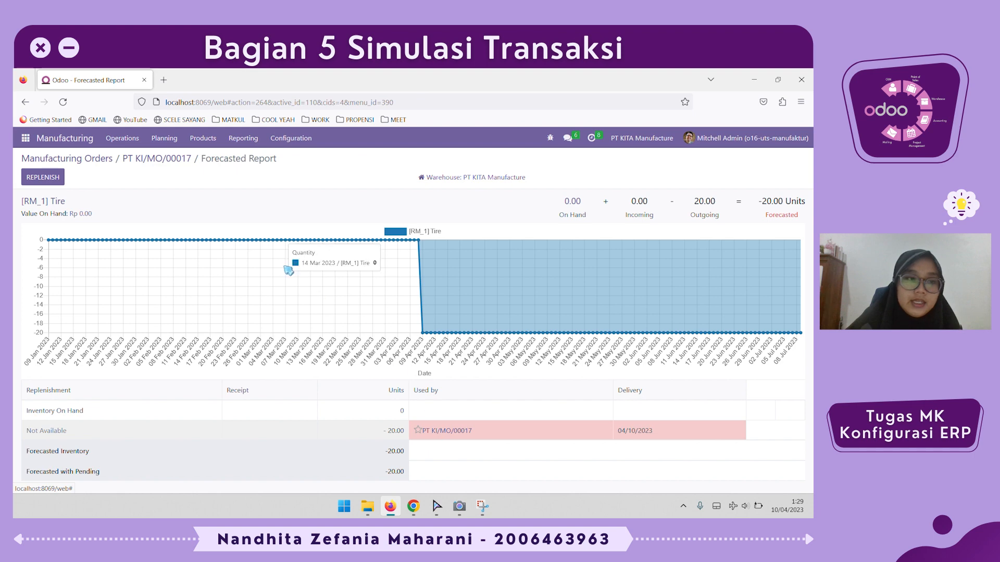
left_click(156, 158)
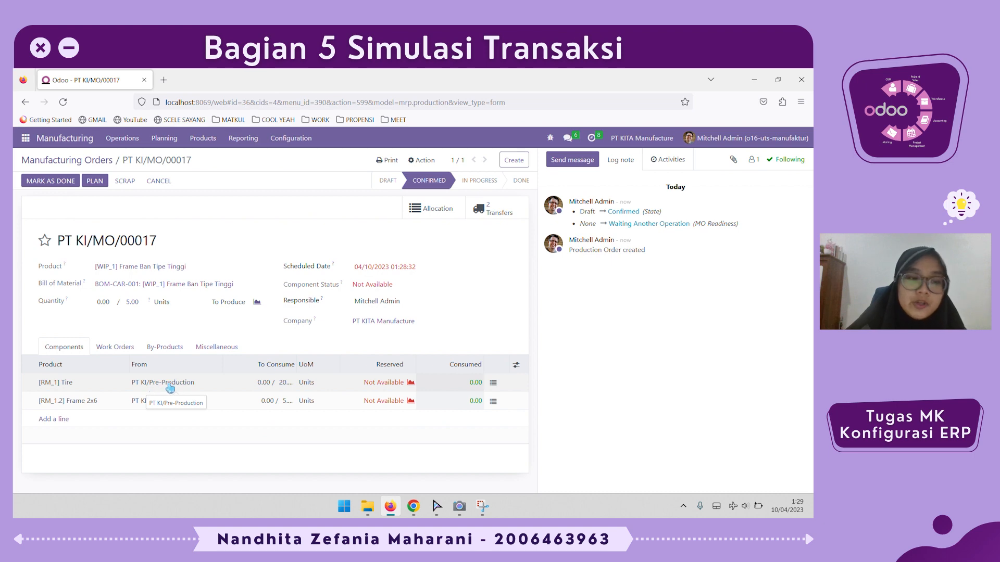
left_click(204, 352)
left_click(187, 388)
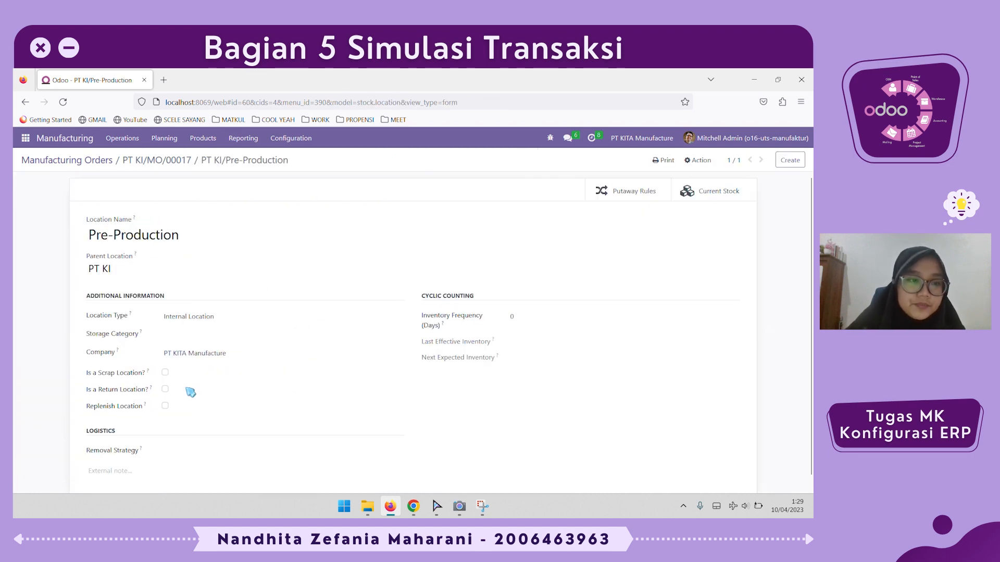
left_click(161, 160)
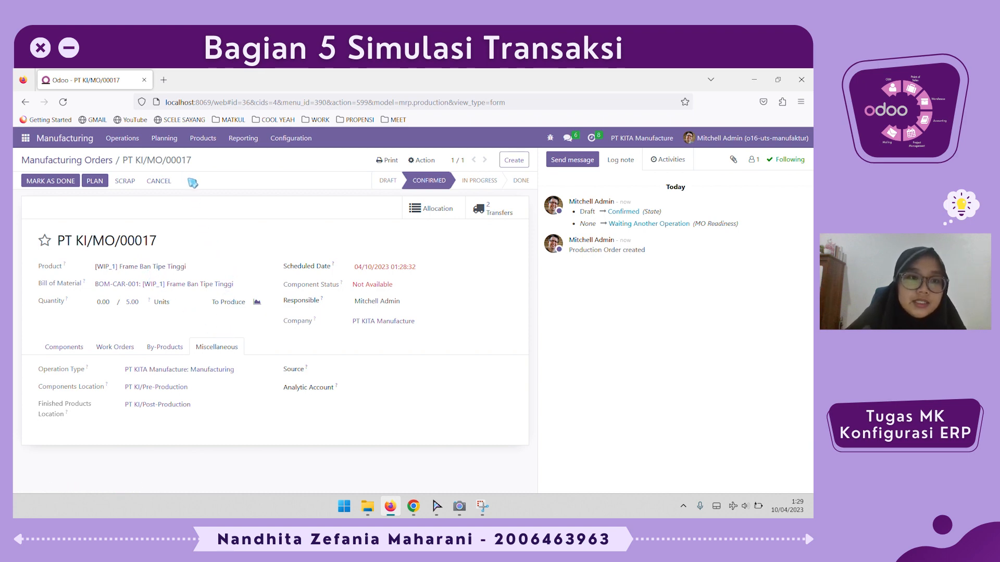
Step: Cancel the confirmed Frame Ban Tipe Tinggi manufacturing order and return to the list of manufacturing orders
left_click(158, 182)
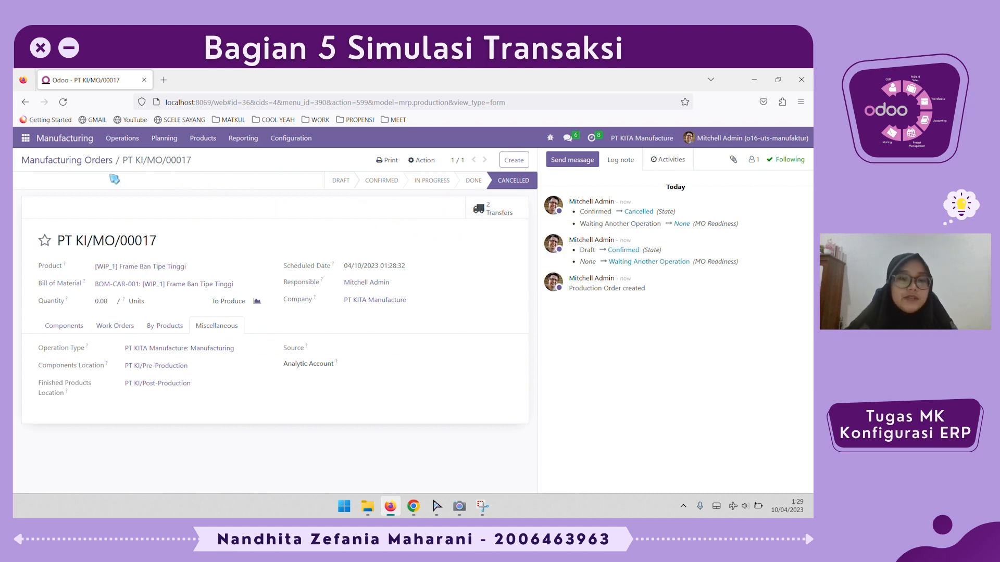
left_click(67, 328)
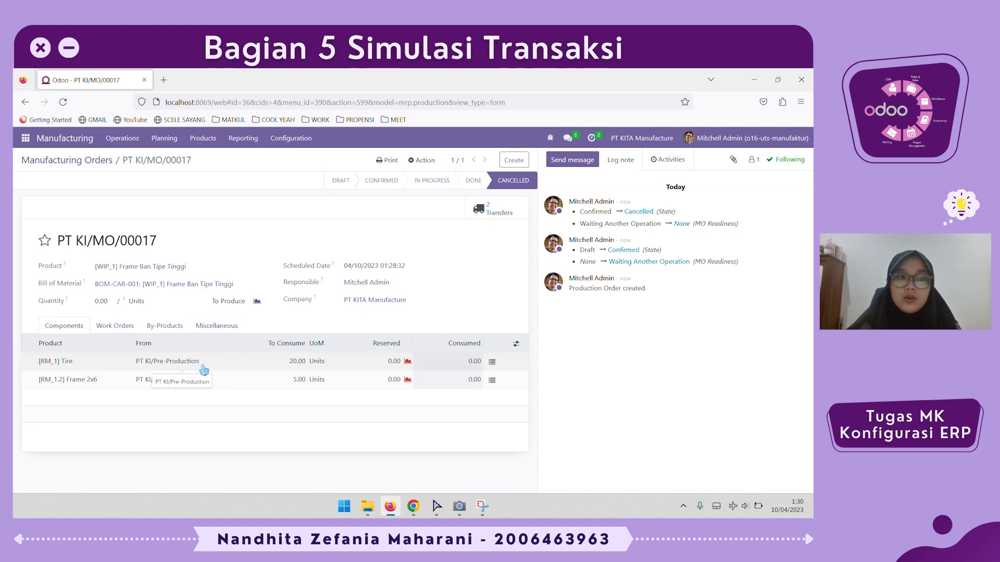
left_click(96, 161)
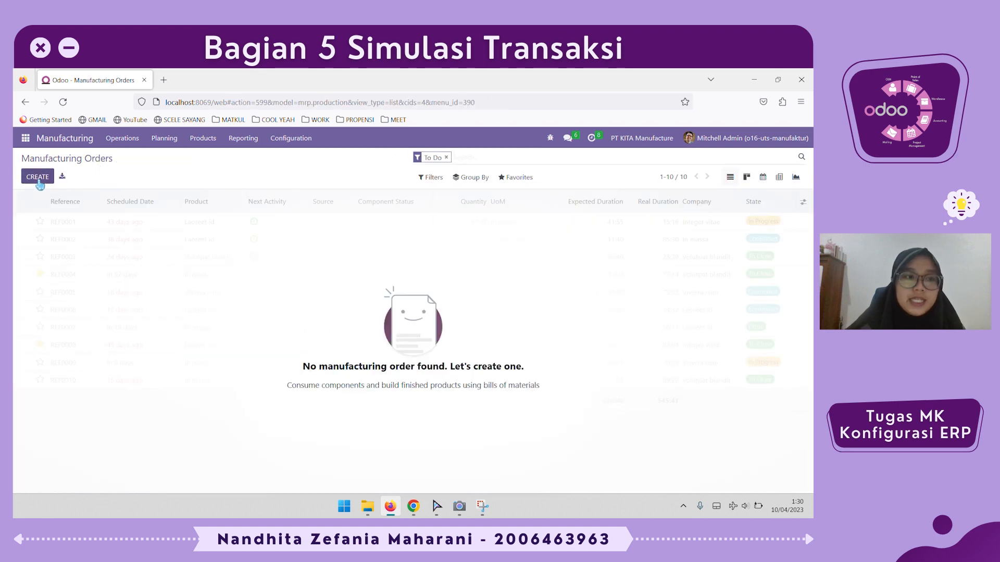
Step: Create a new manufacturing order for the product [WIP_1] Frame Ban Tipe Tinggi
left_click(39, 182)
left_click(138, 244)
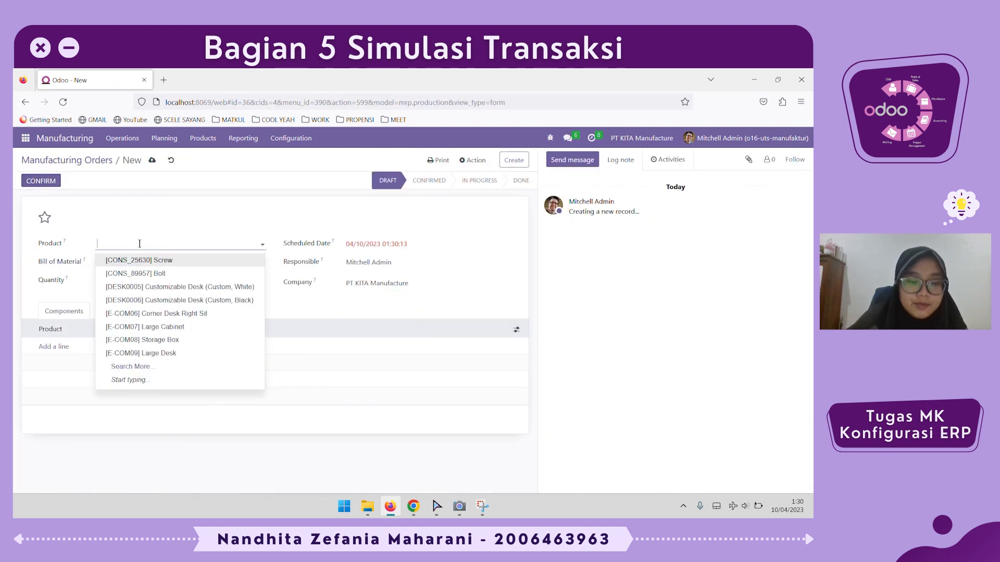
type("fr")
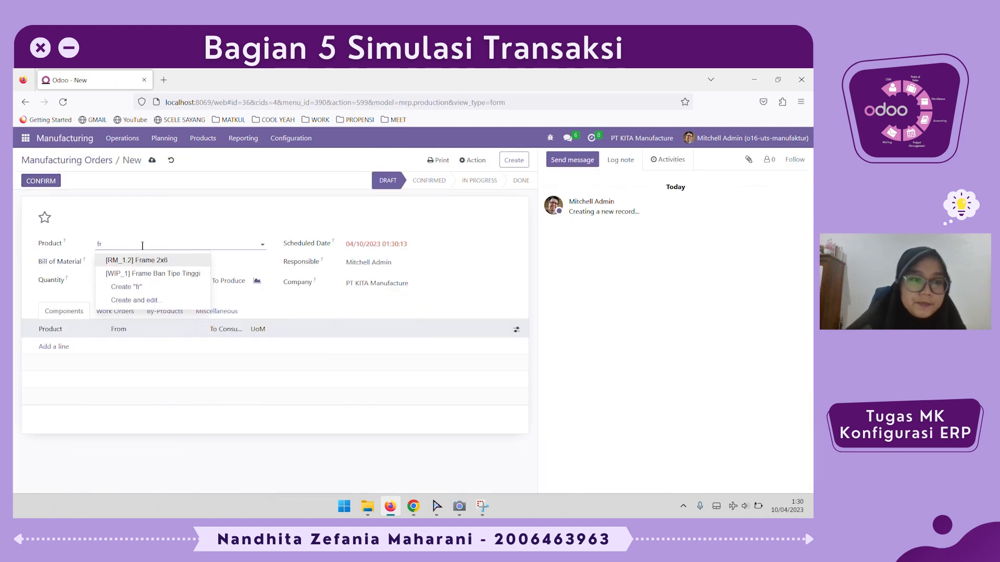
left_click(156, 273)
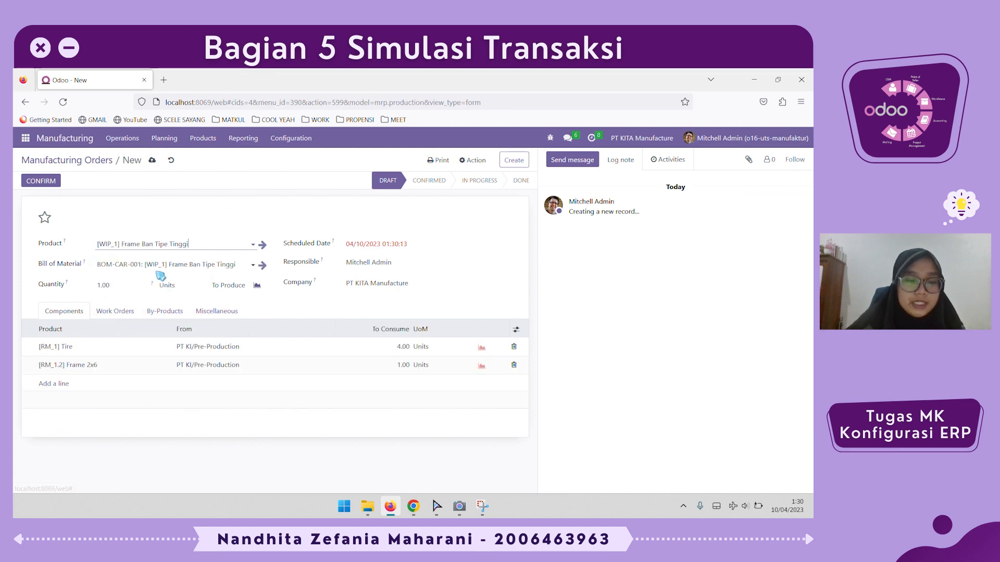
Step: Set the new order's operation type to Warehouse WIP: Produksi
left_click(229, 315)
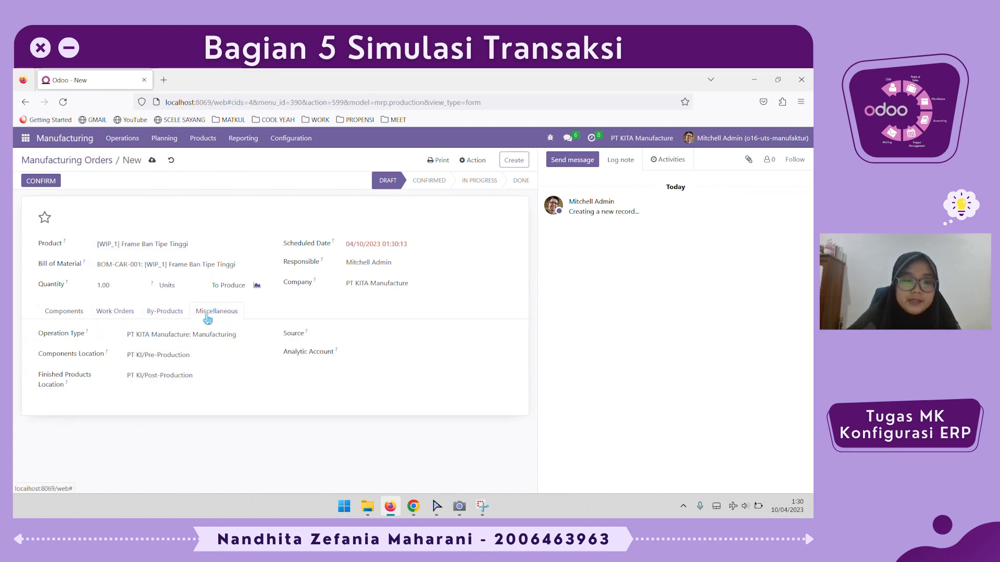
left_click(183, 355)
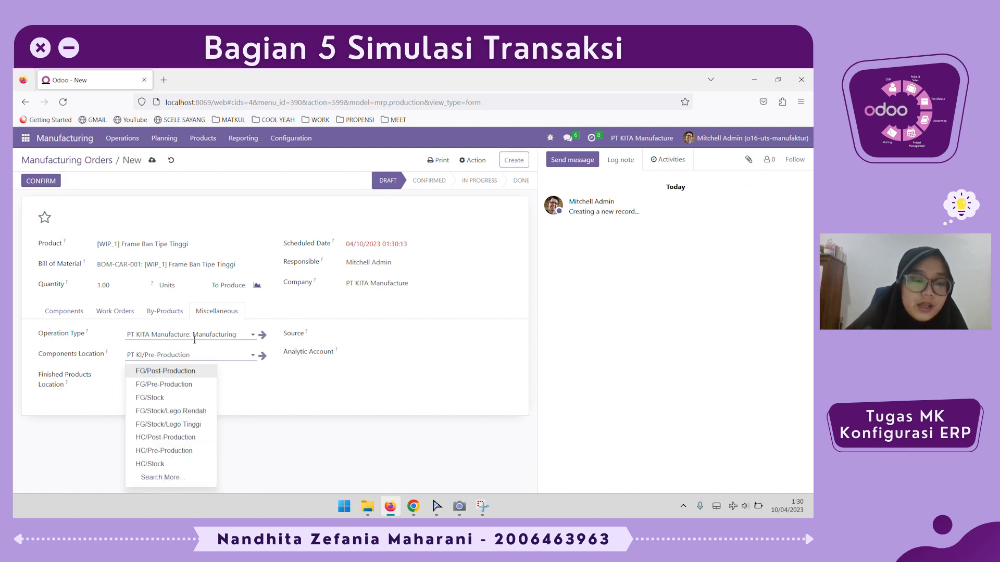
left_click(194, 336)
left_click(216, 390)
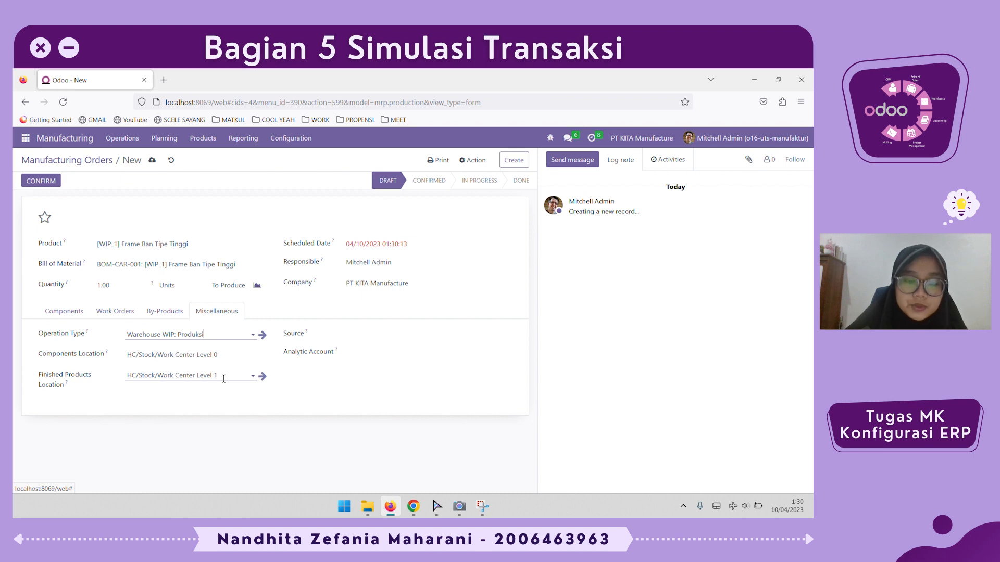
Step: Set the order quantity to 5 units and review the components to consume
left_click(98, 286)
type("5")
left_click(64, 311)
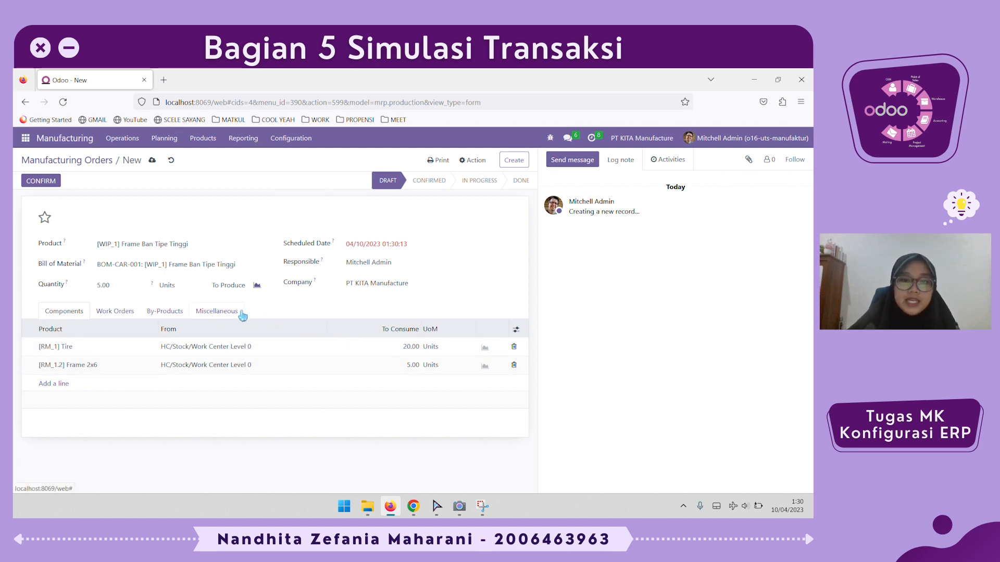
left_click(483, 349)
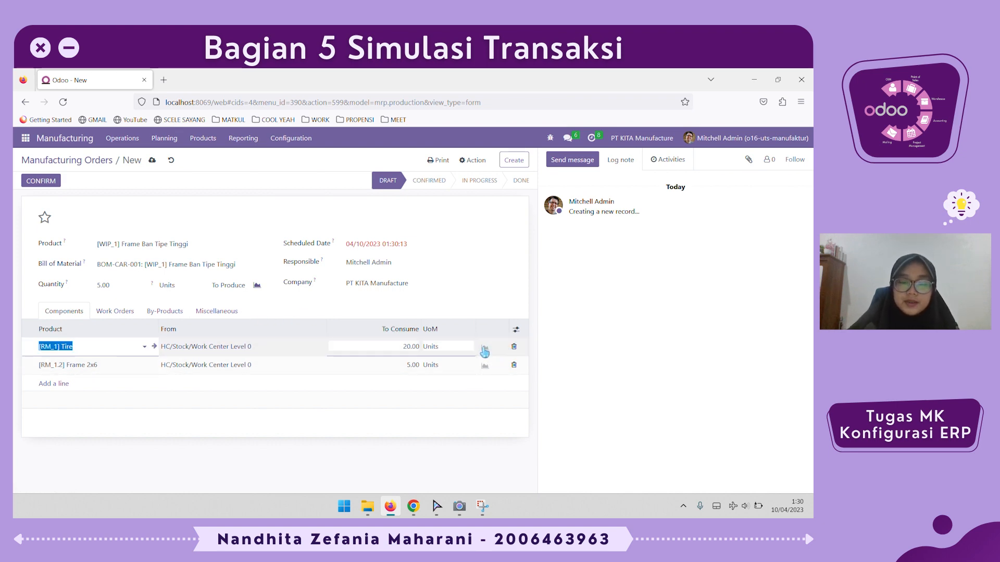
left_click(477, 397)
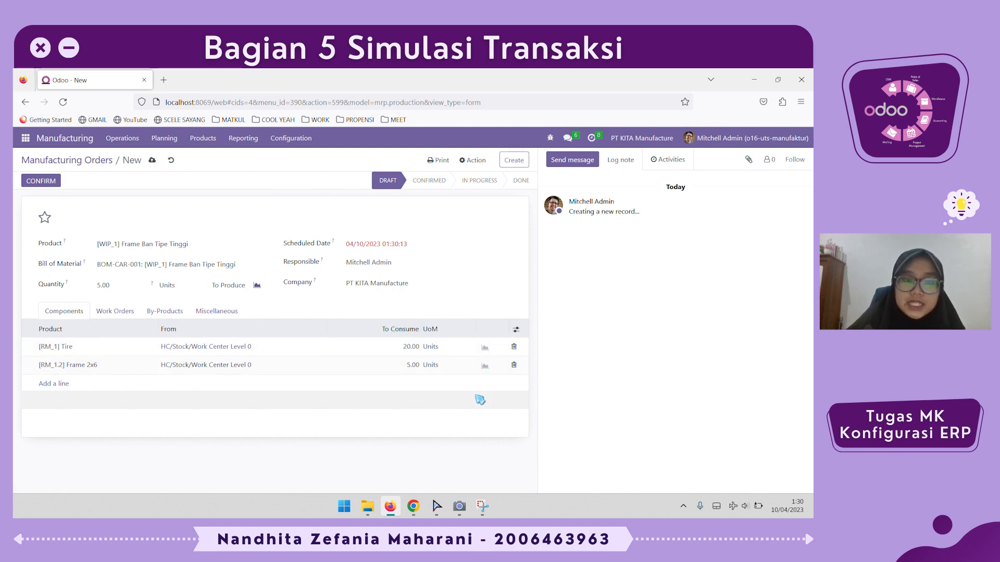
Step: Check the order's component and finished product locations against its component lines, and confirm the order
left_click(240, 315)
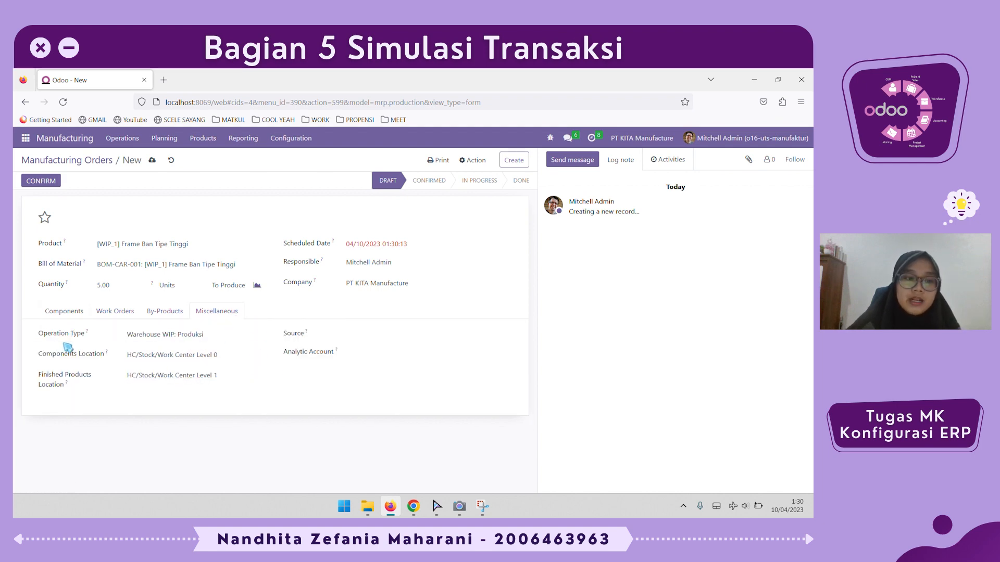
left_click(72, 314)
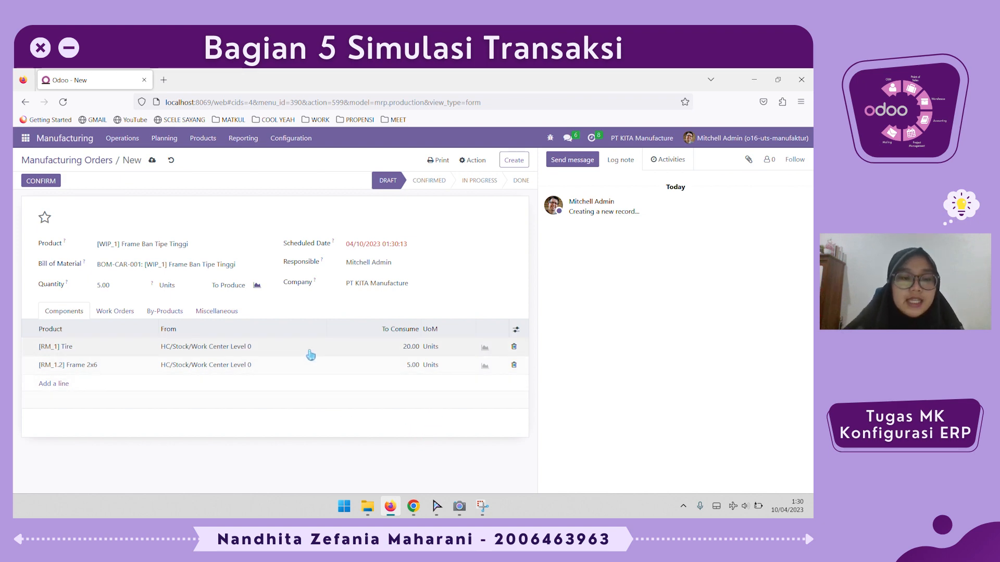
left_click(216, 312)
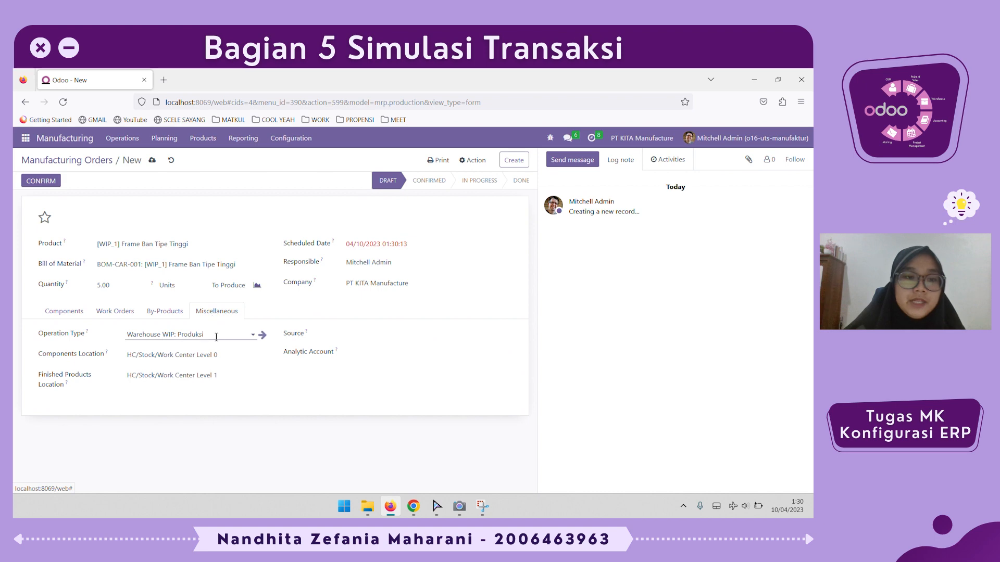
left_click(69, 314)
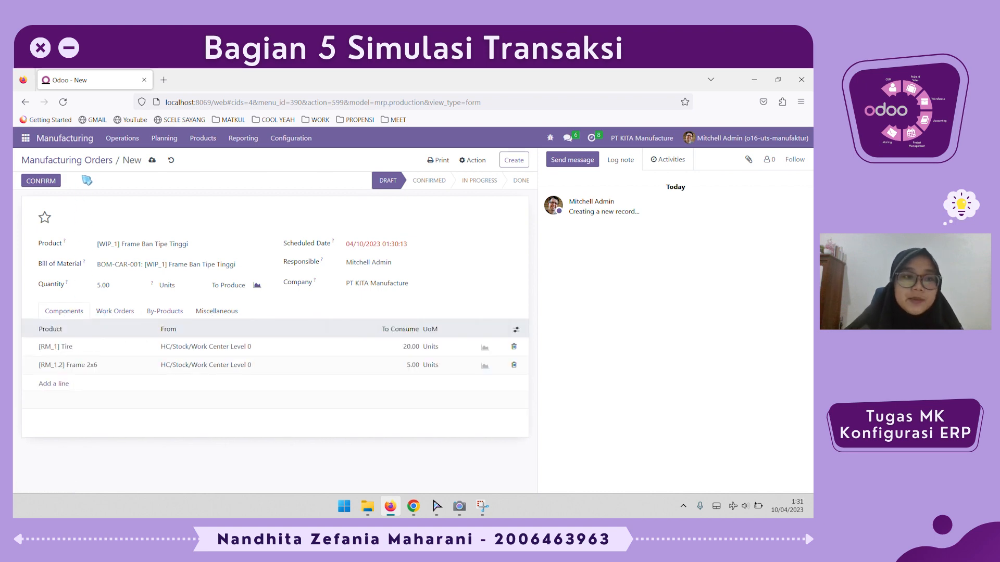
left_click(49, 181)
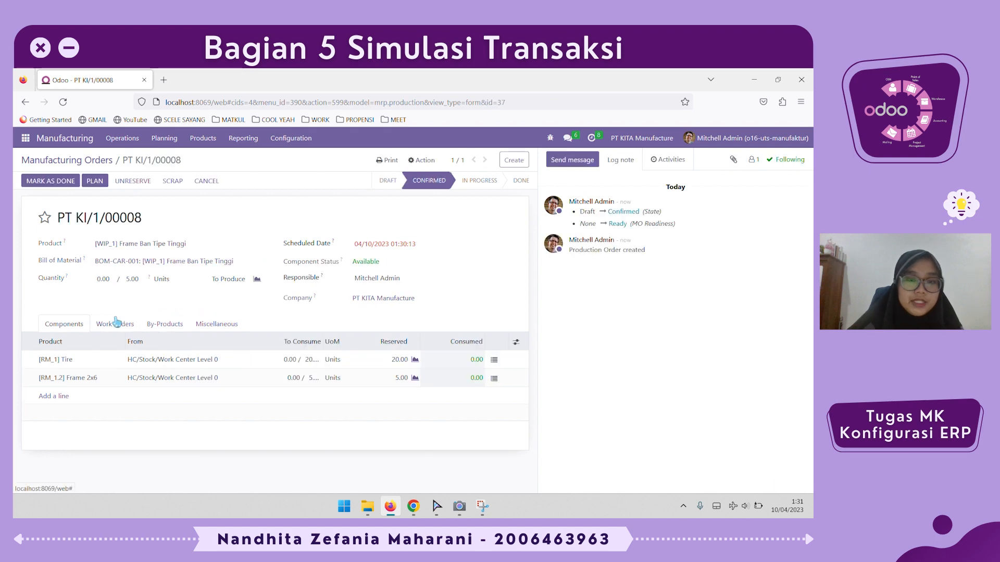
Step: Start and finish the order's Frame Ban Tipe Tinggi work order, and mark the manufacturing order as done
left_click(120, 325)
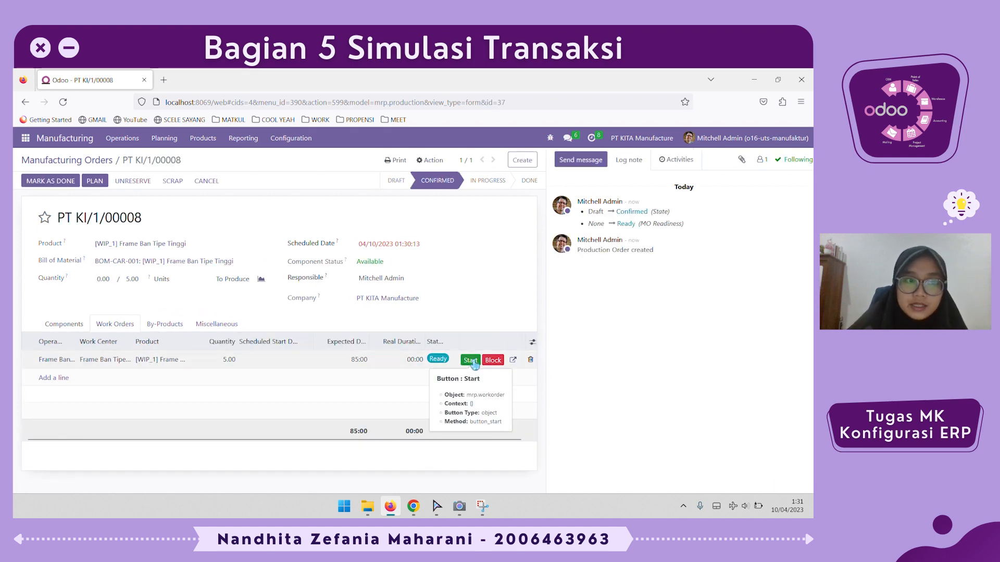
left_click(471, 360)
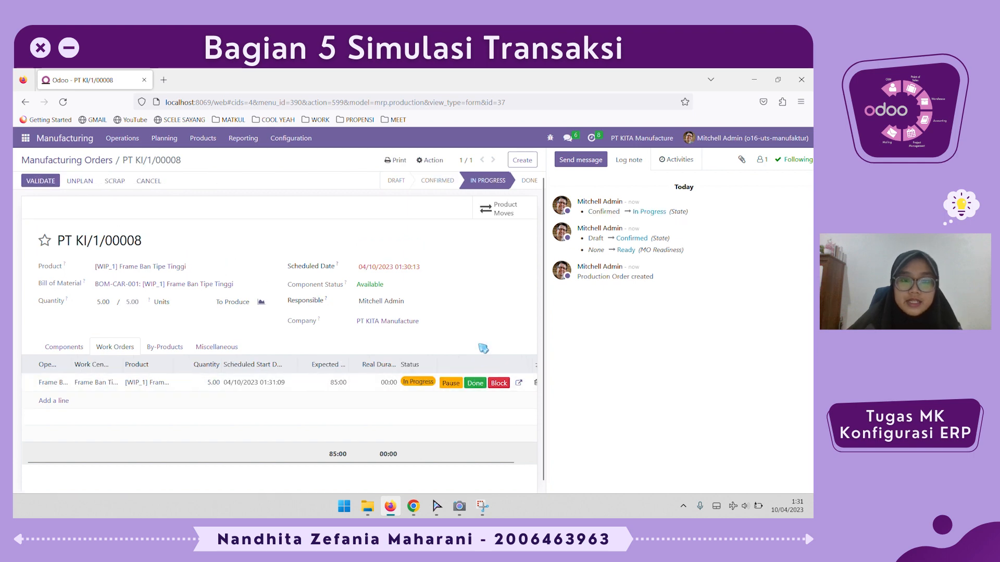
left_click(476, 384)
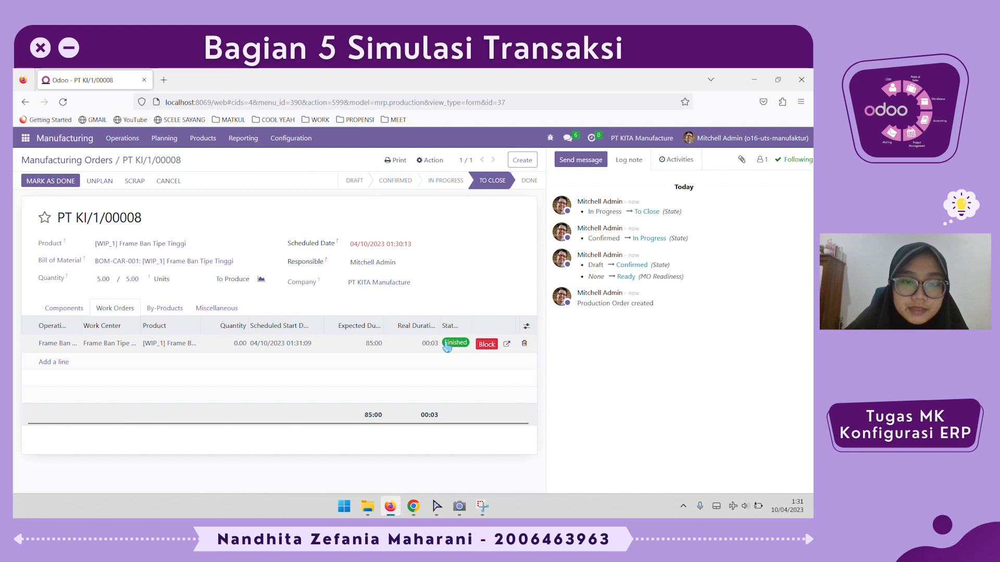
left_click(63, 310)
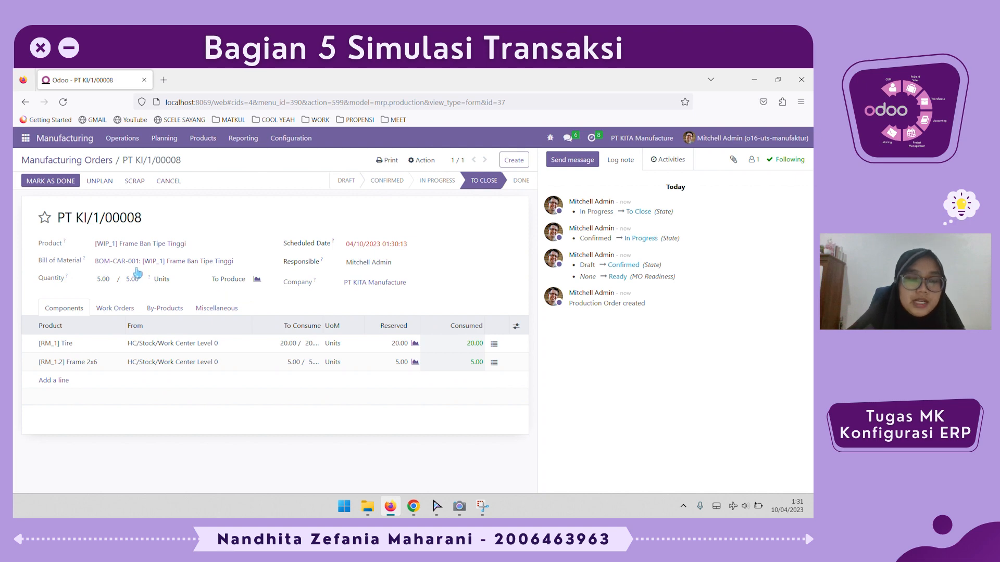
left_click(36, 181)
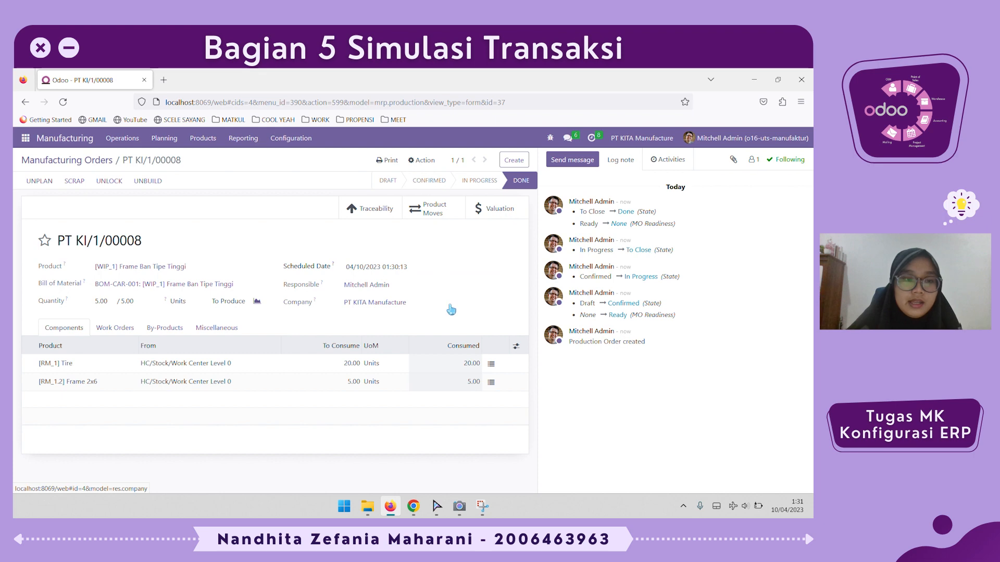
Step: Examine the completed order's traceability report and its product moves between stock locations
left_click(386, 218)
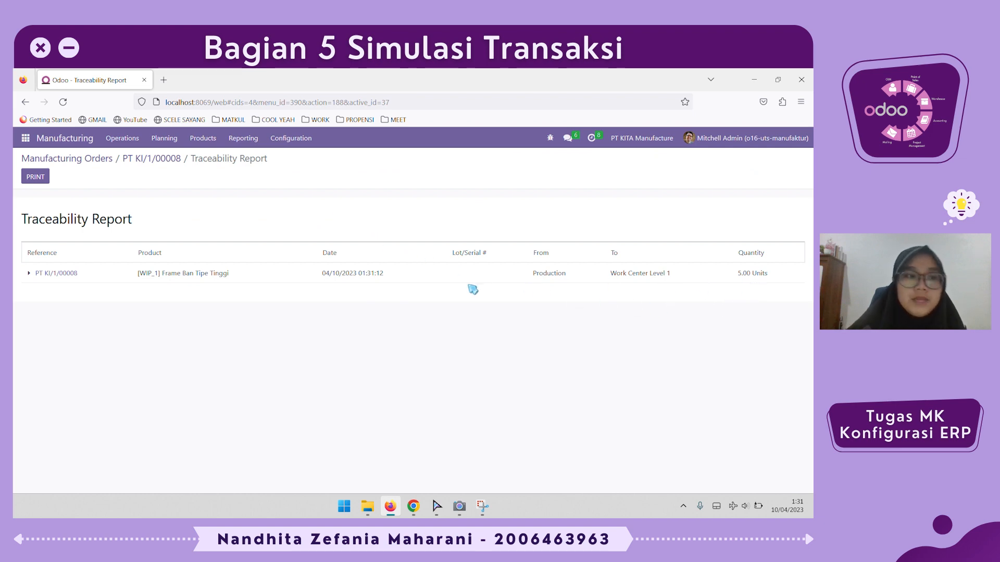
left_click(171, 160)
left_click(430, 210)
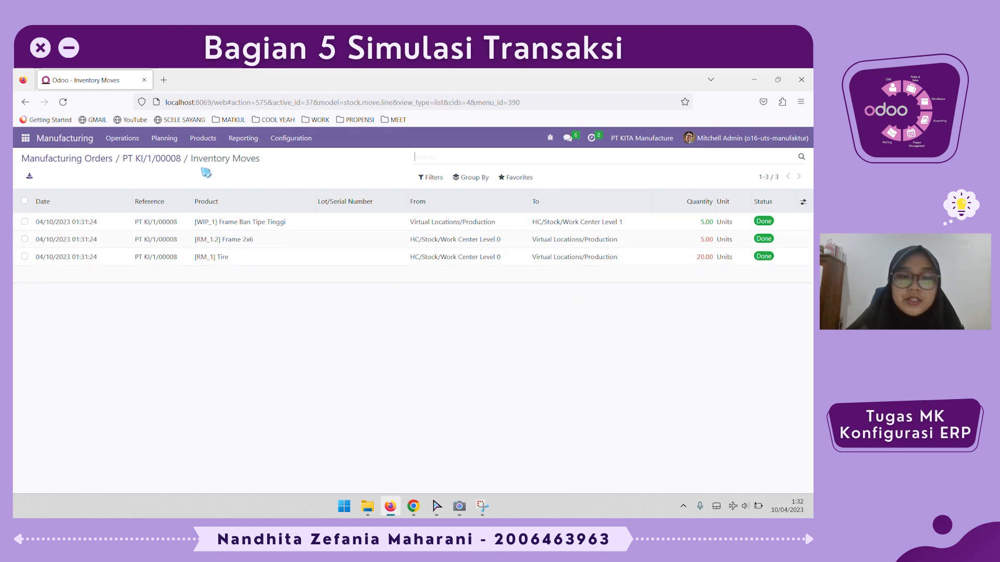
left_click(154, 166)
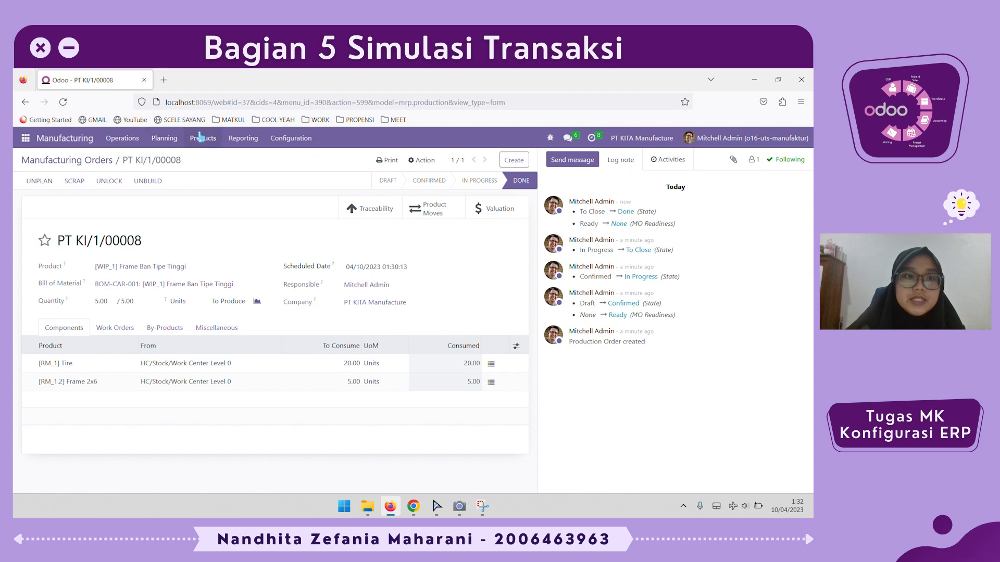
Step: Find Frame Ban Tipe Tinggi among Manufacturing's products and open its record to check the stock on hand
left_click(202, 138)
left_click(214, 156)
scroll(327, 292, "down", 10)
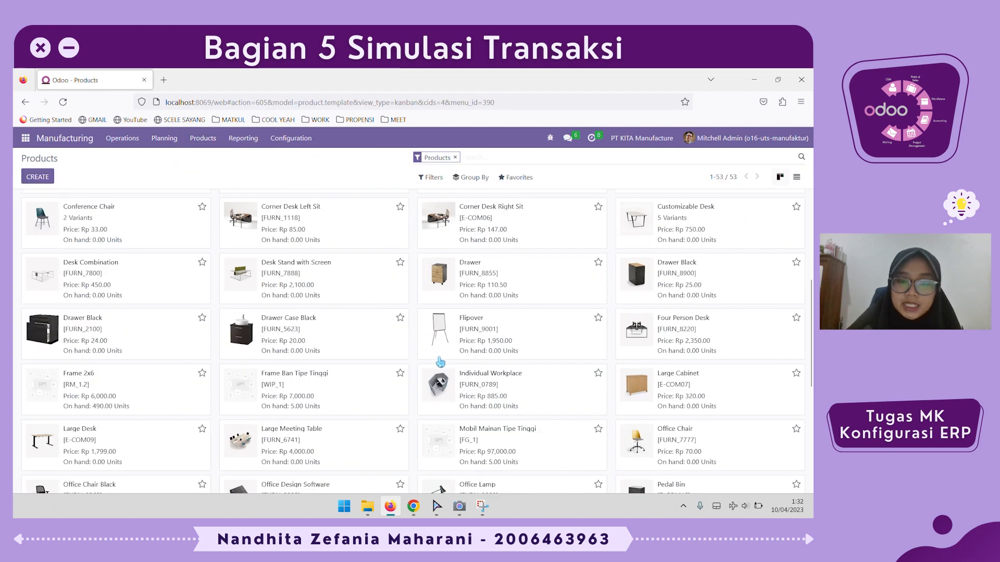
scroll(496, 396, "up", 10)
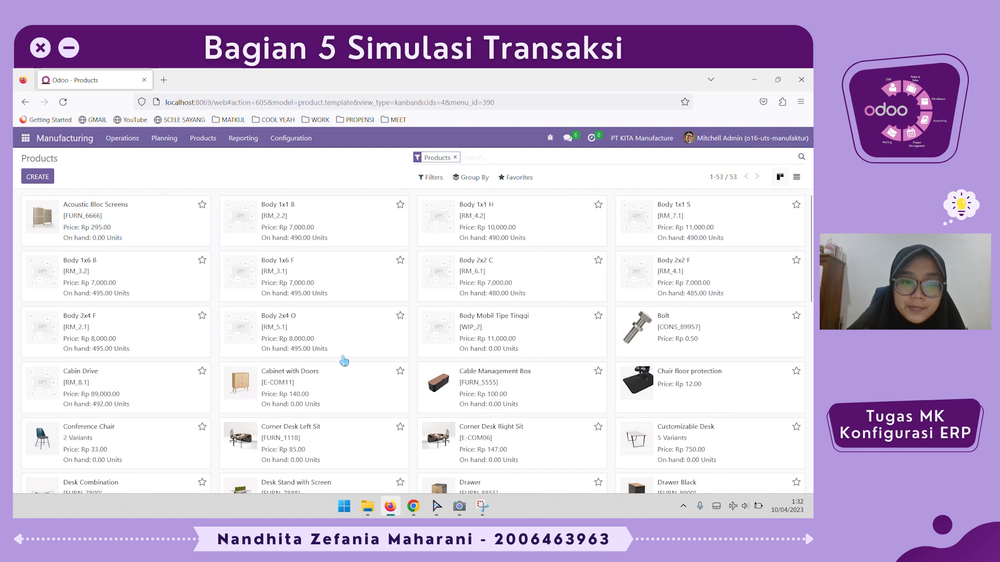
scroll(345, 361, "down", 5)
left_click(334, 340)
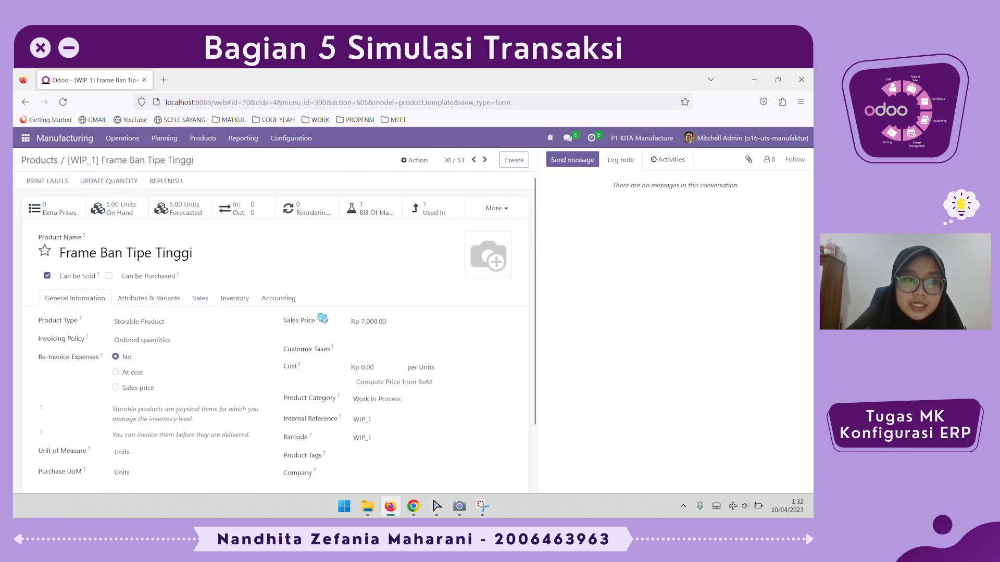
Step: Check the stock location and quantity behind Frame Ban Tipe Tinggi's on-hand units, and return to the product record
left_click(103, 215)
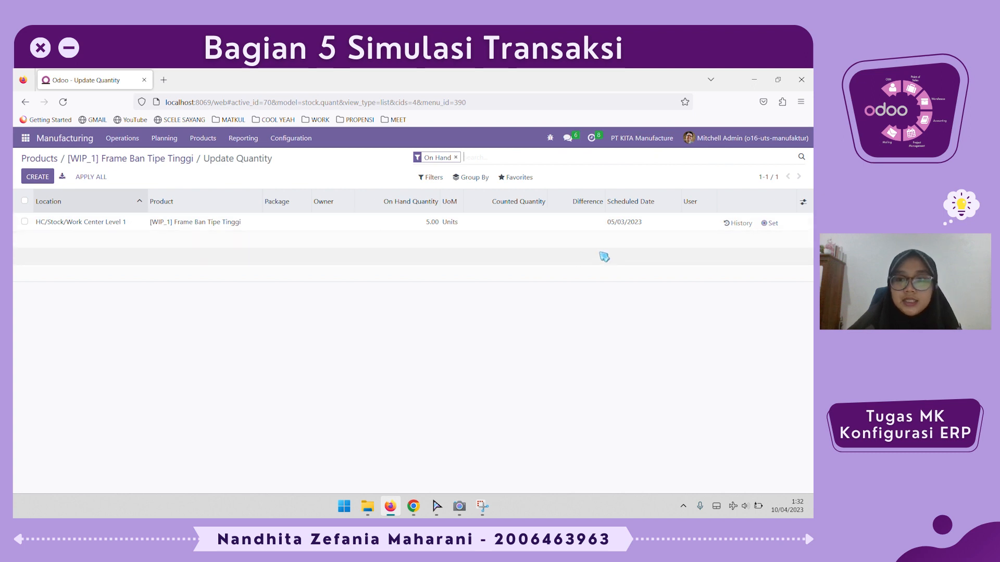
left_click(276, 225)
left_click(285, 258)
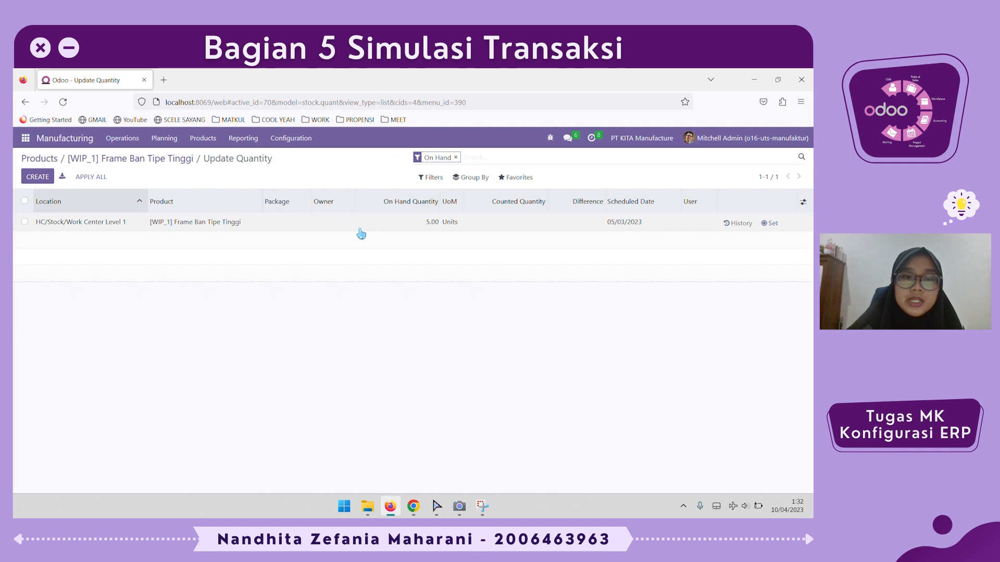
left_click(168, 159)
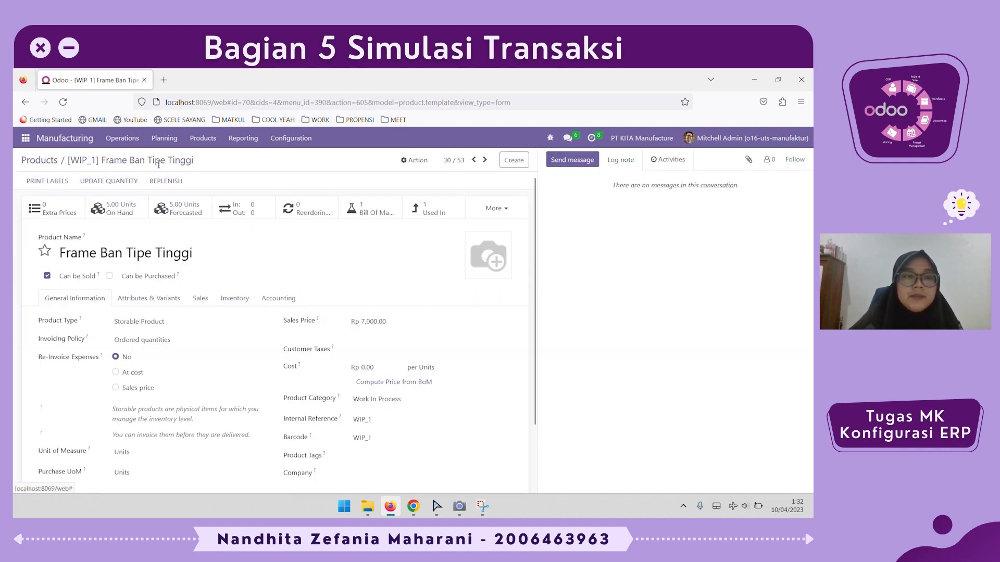
Step: List all manufacturing orders without the To Do filter, and examine the starred Frame Ban Tipe Tinggi order's components and work order
left_click(134, 142)
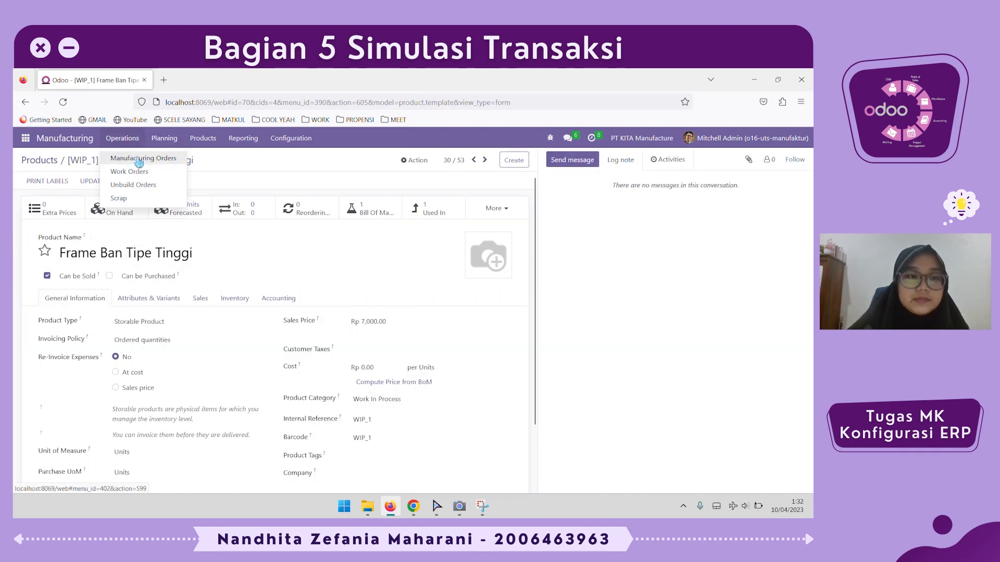
left_click(139, 158)
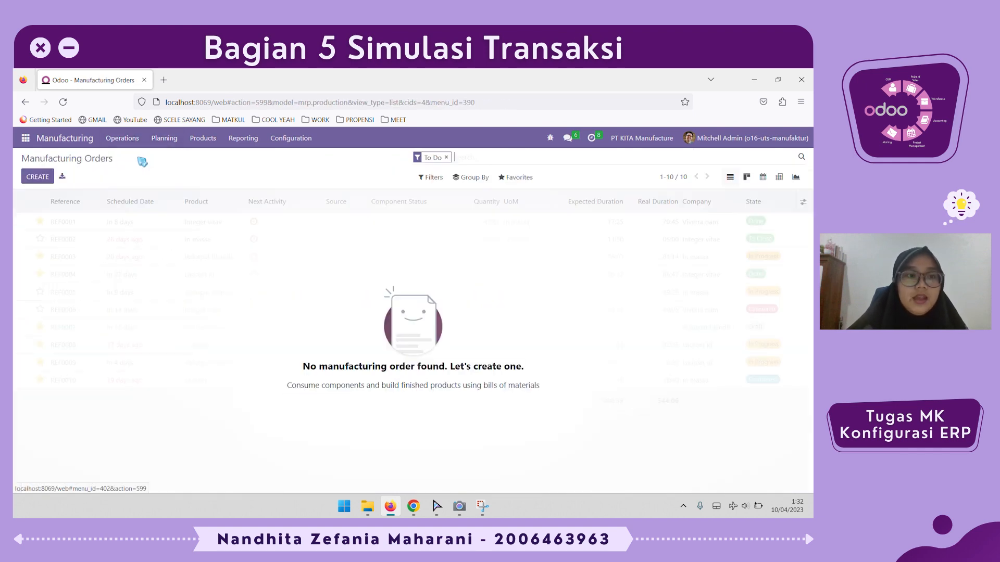
left_click(446, 157)
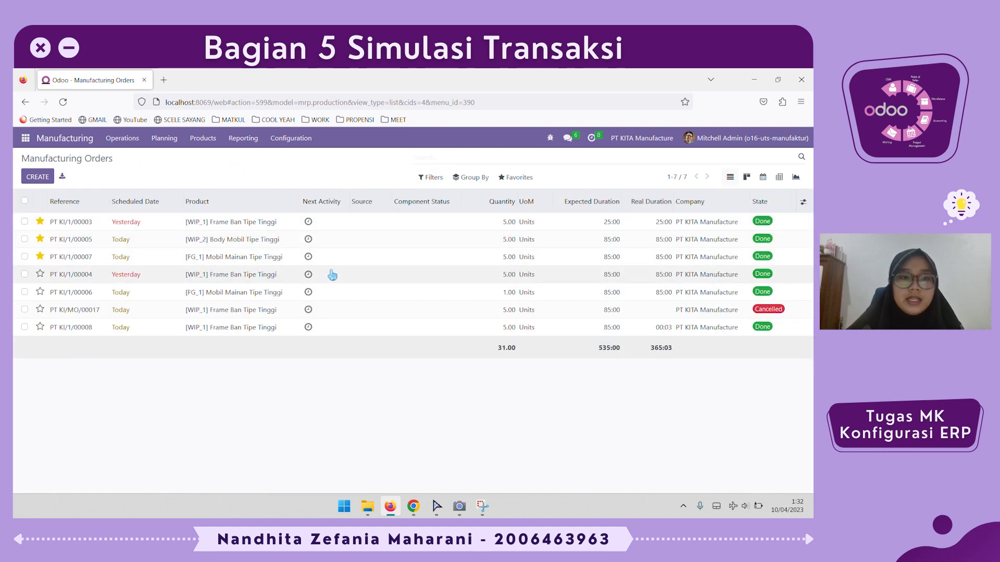
left_click(254, 224)
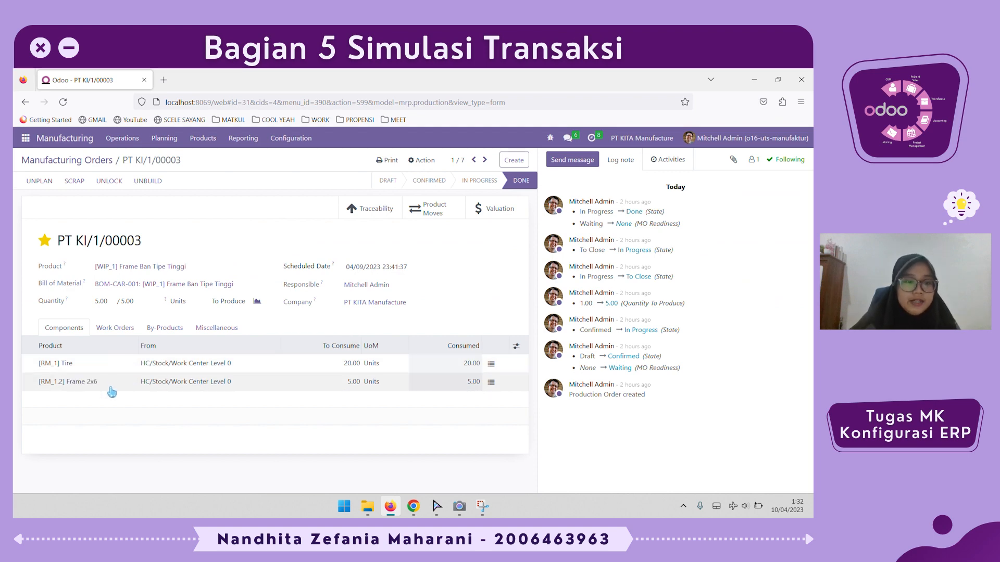
left_click(129, 328)
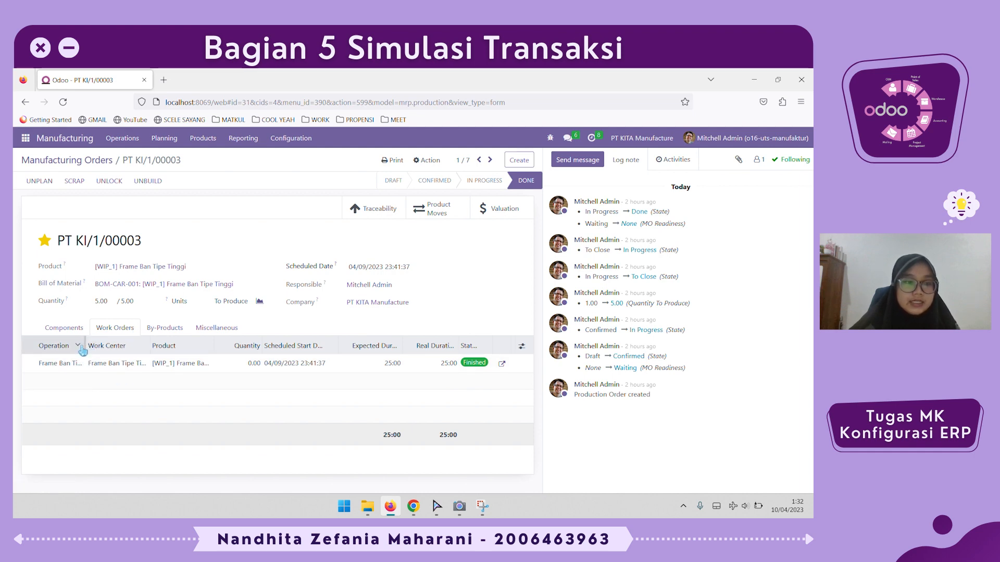
left_click_drag(87, 351, 136, 346)
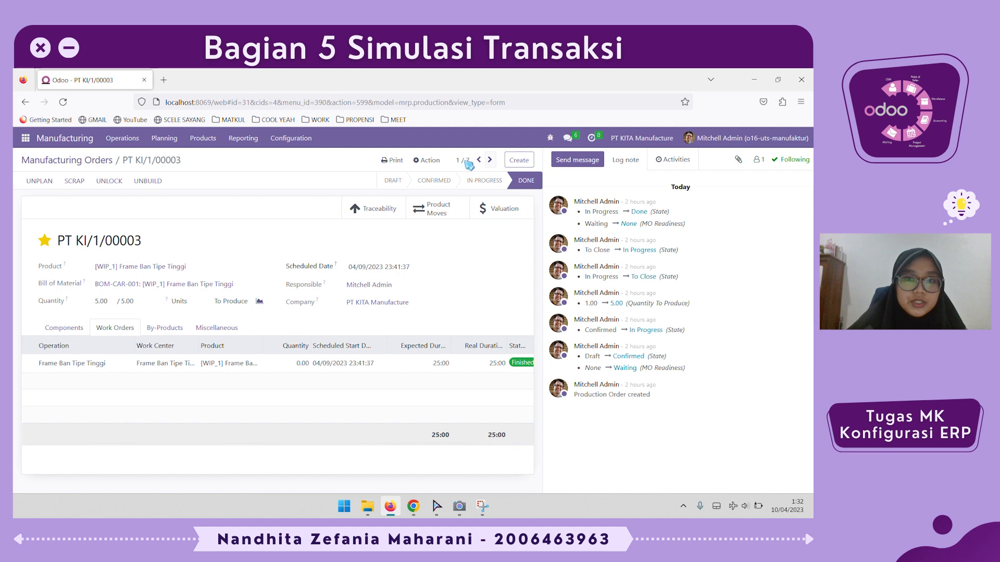
Step: Examine the Body Mobil Tipe Tinggi manufacturing order's components, work order, and component and finished product locations
left_click(489, 160)
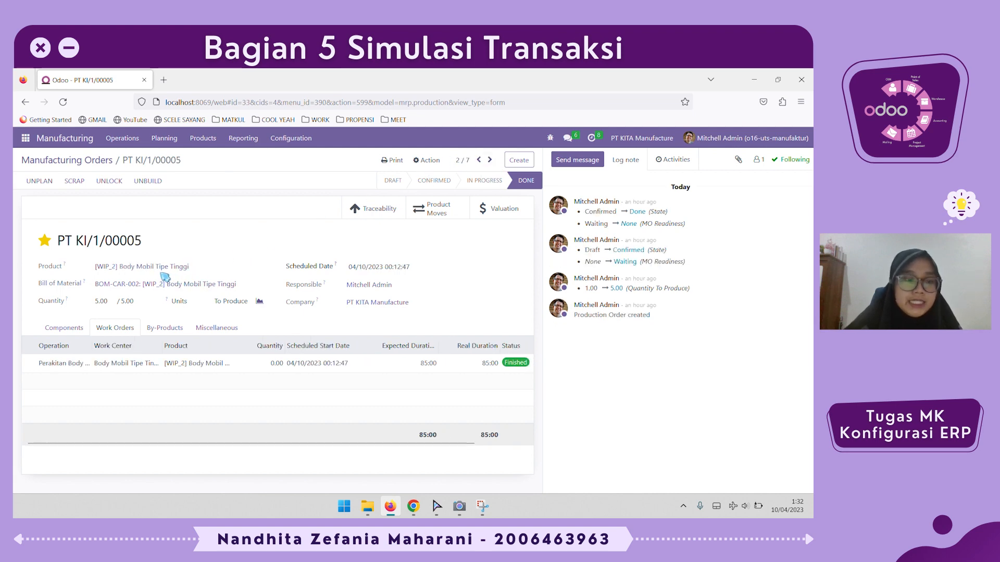
left_click(78, 333)
scroll(114, 417, "down", 2)
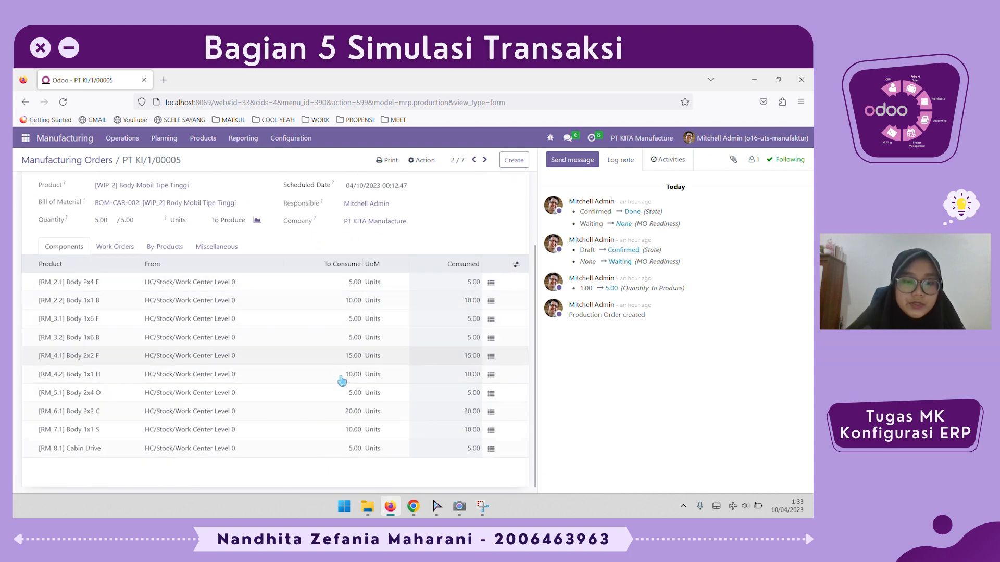
left_click(130, 248)
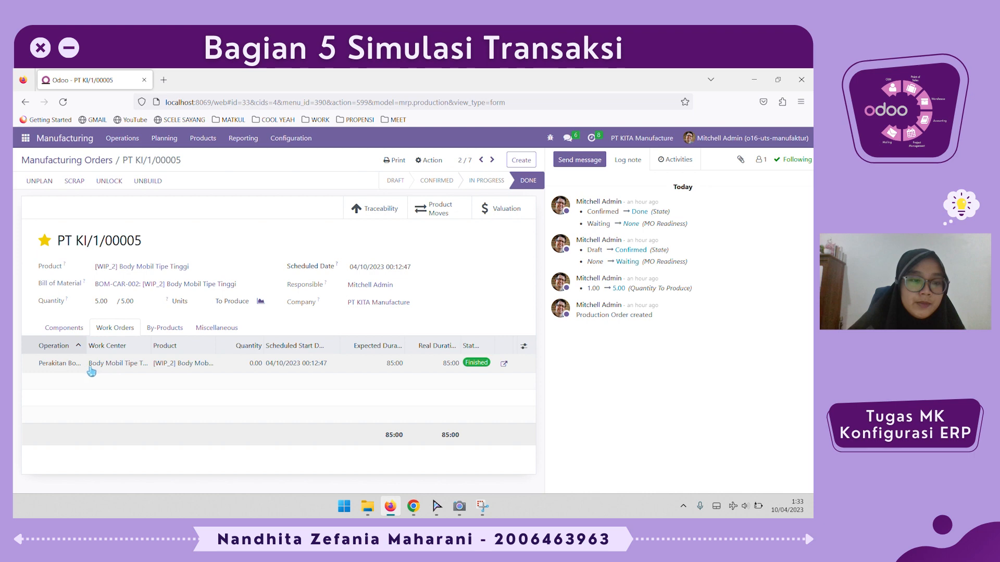
left_click(199, 332)
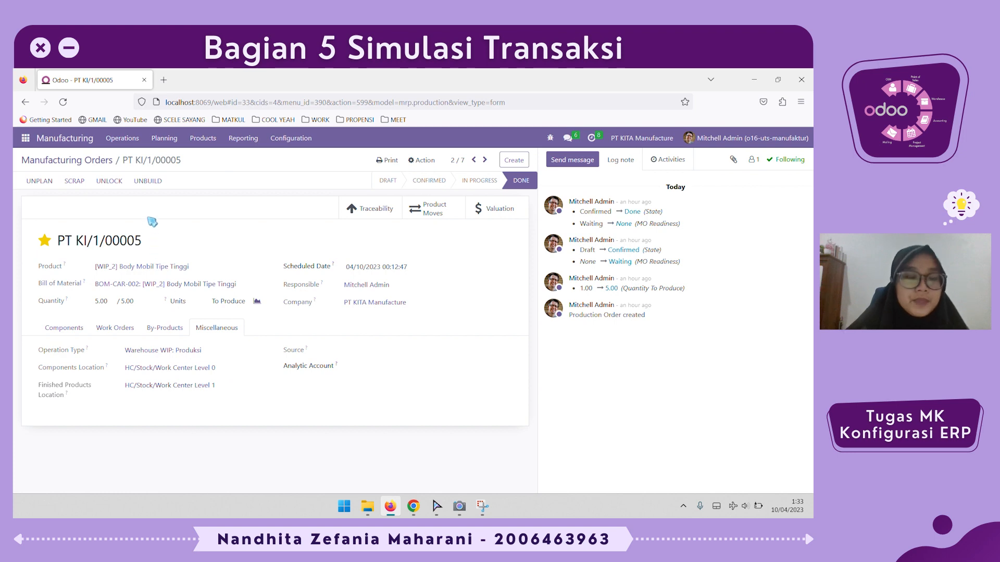
Step: Examine the starred Mobil Mainan Tipe Tinggi order's locations, components and work order, and go back to the first manufacturing order
left_click(484, 160)
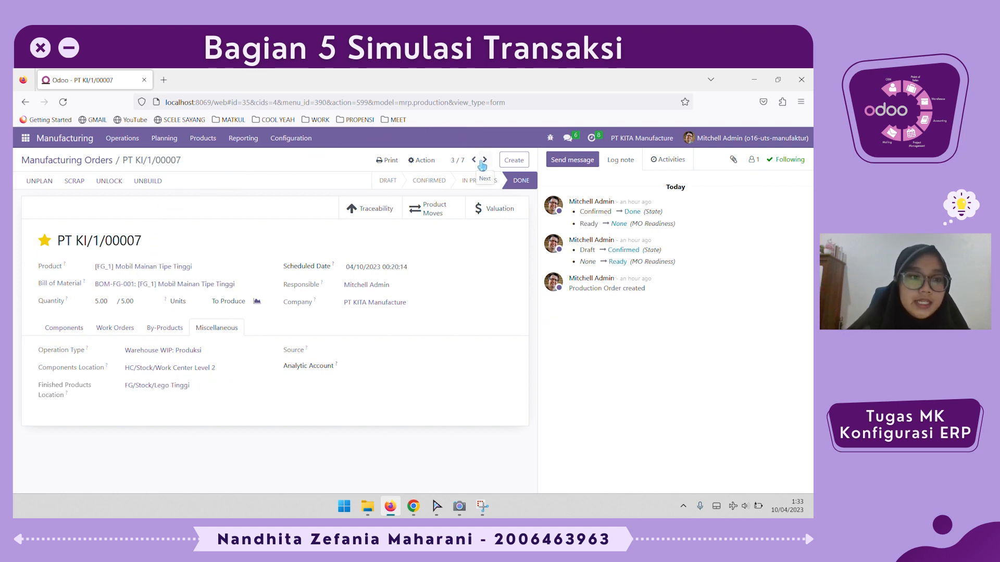
left_click(73, 329)
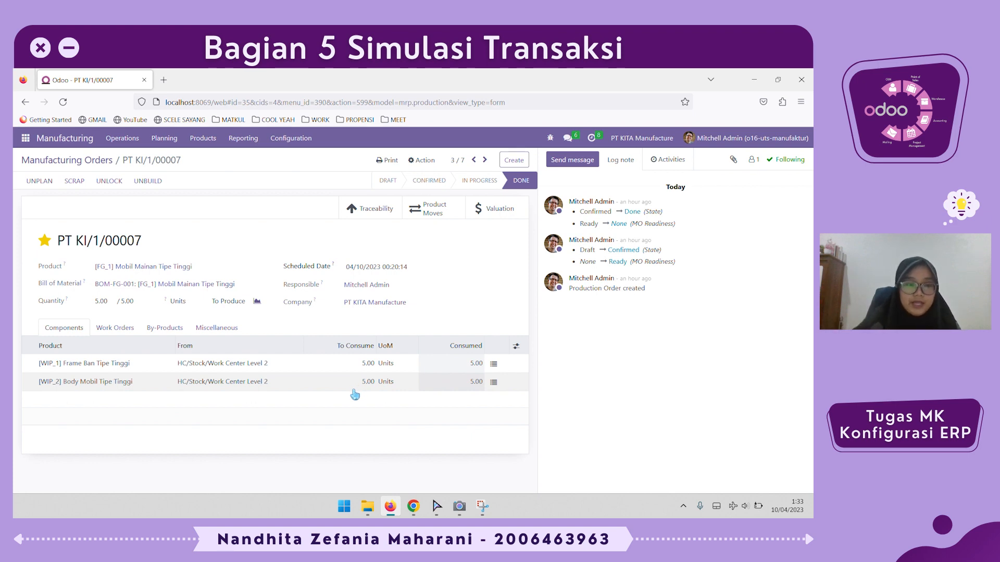
left_click(116, 328)
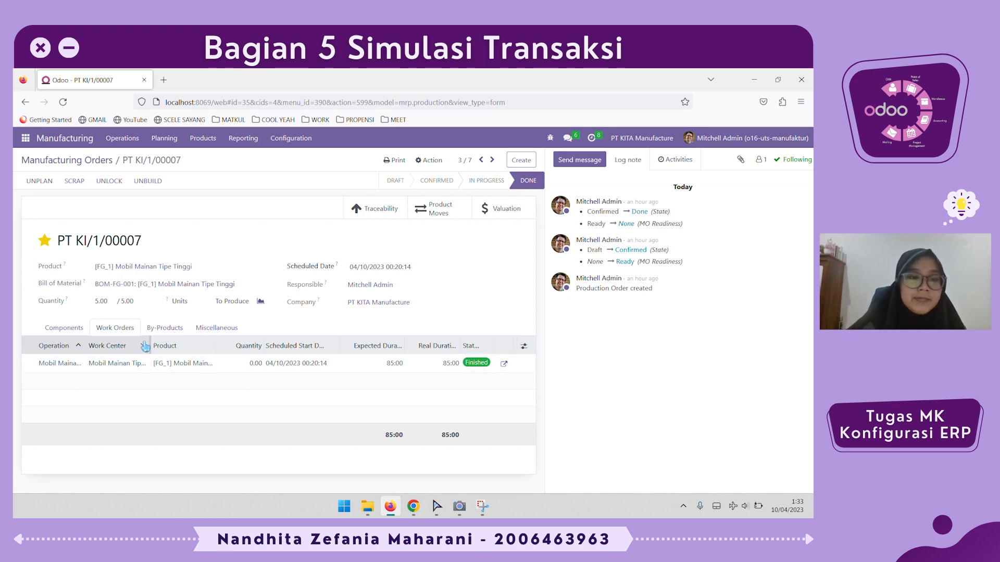
left_click(216, 328)
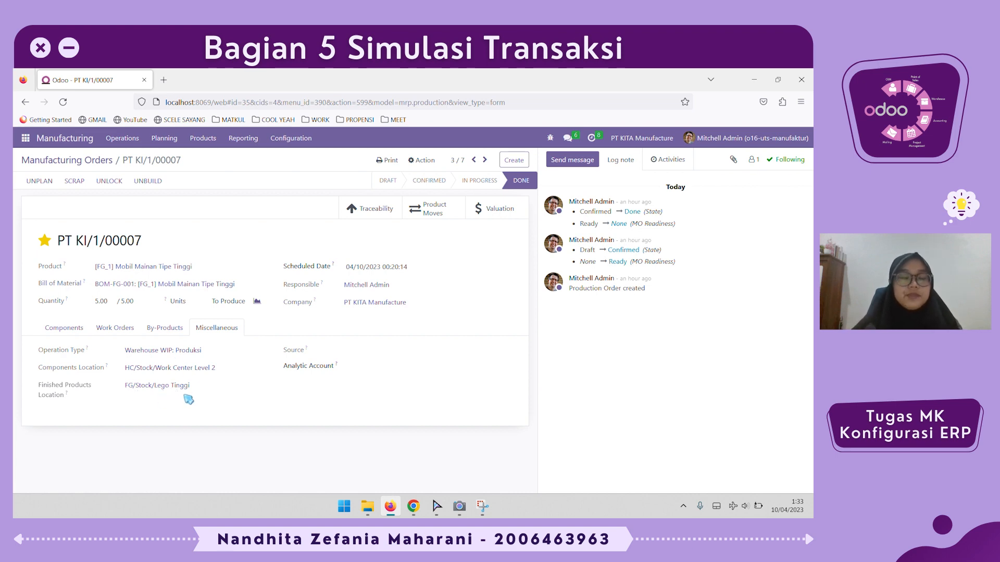
left_click(67, 331)
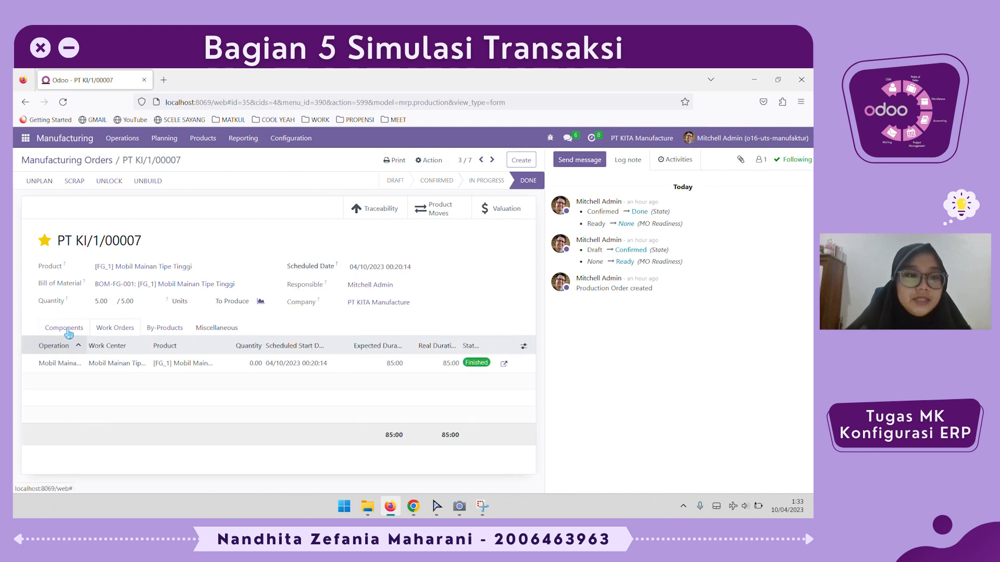
left_click(215, 329)
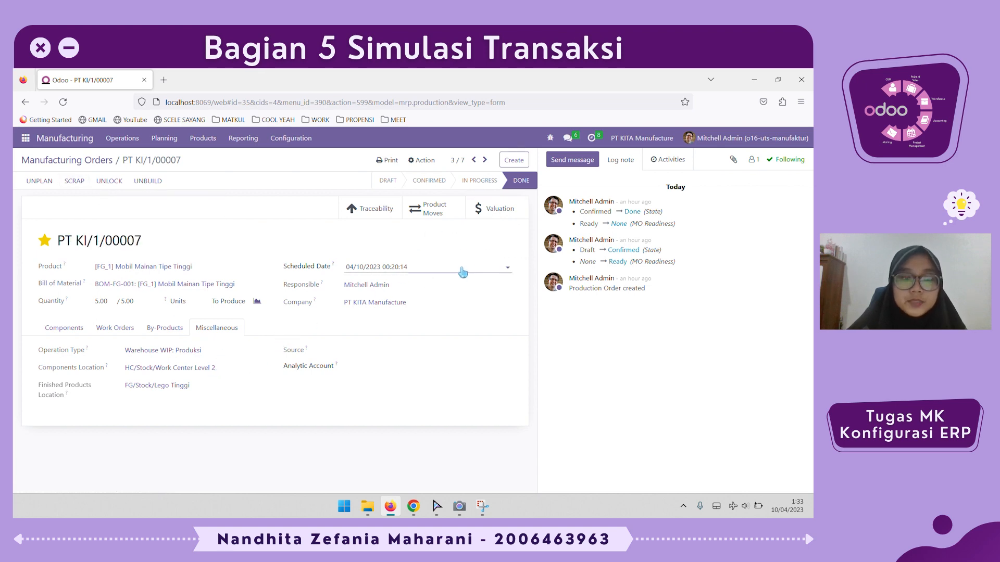
left_click(473, 160)
left_click(473, 160)
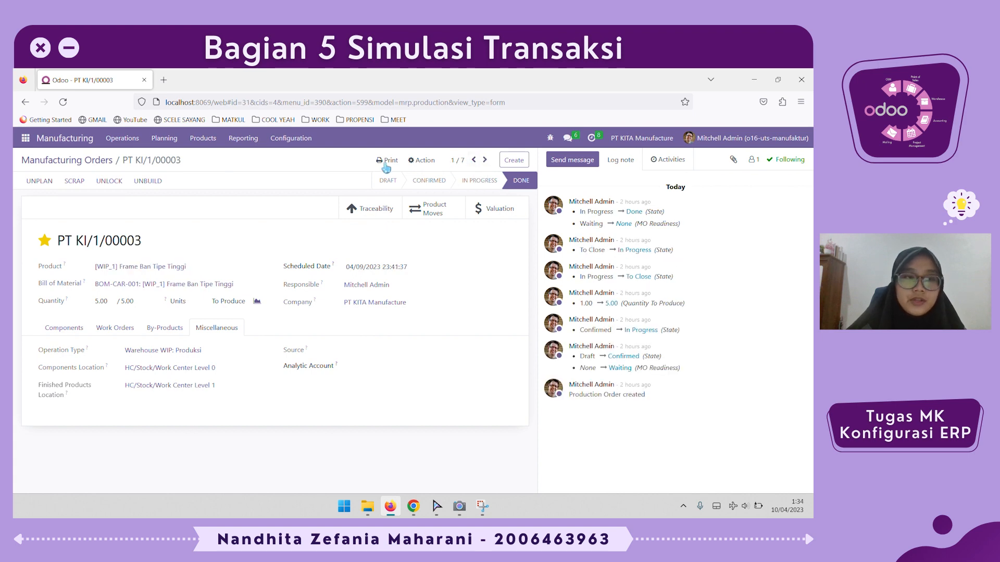
Step: Review the work orders against the manufacturing orders, clearing the In Progress or Ready or Waiting or Pending filter to show every work order
left_click(122, 138)
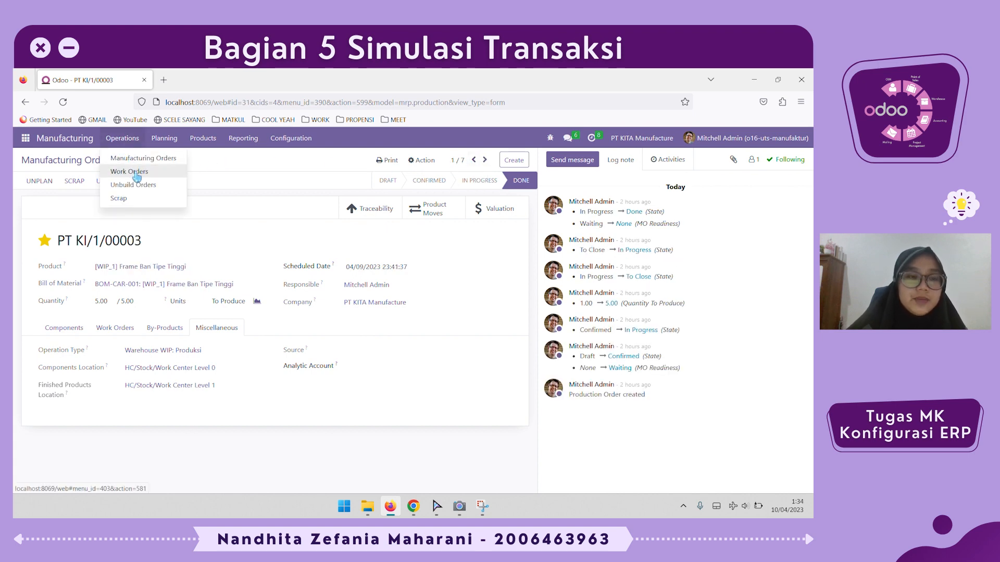
left_click(179, 175)
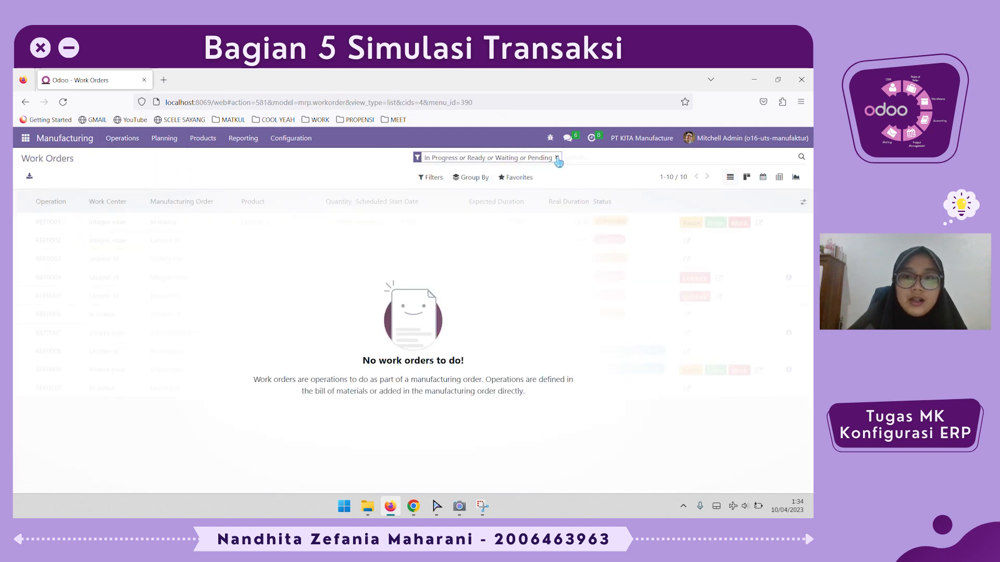
left_click(556, 157)
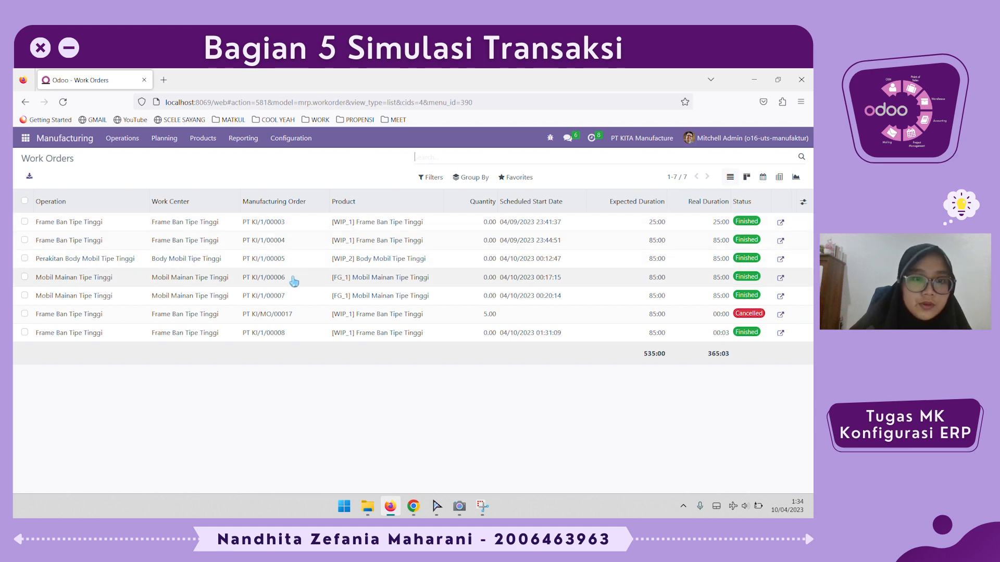
left_click(128, 140)
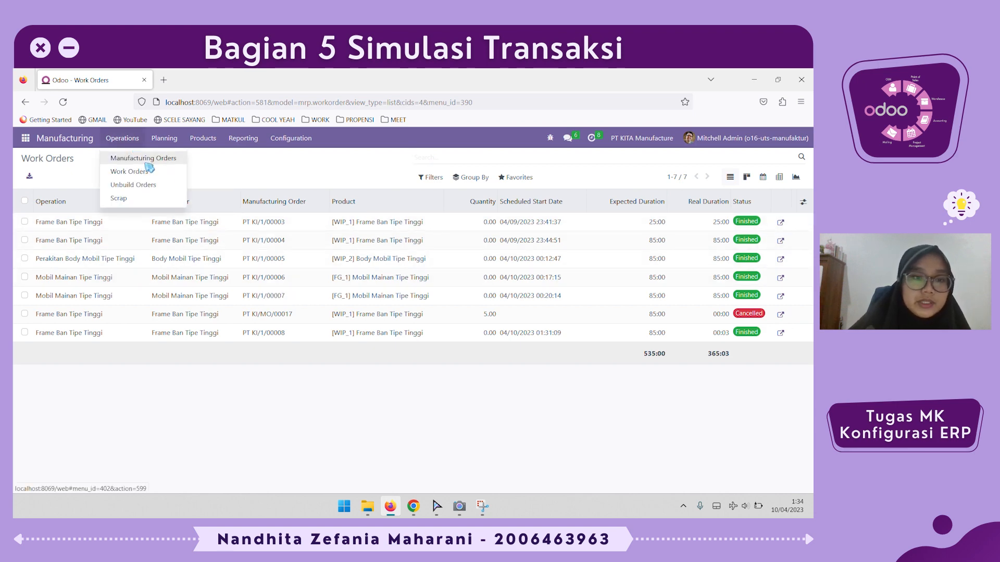
left_click(148, 162)
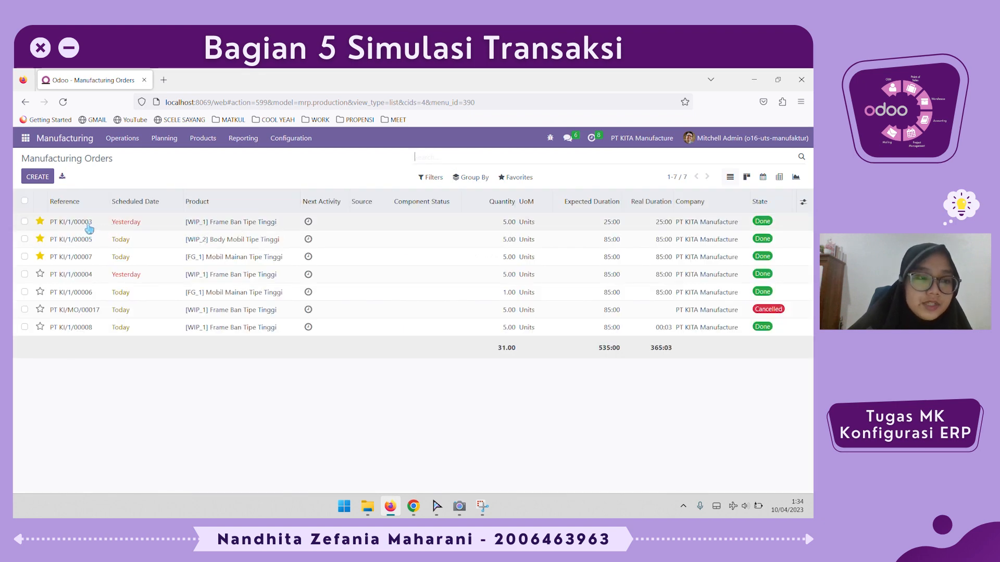
left_click(135, 140)
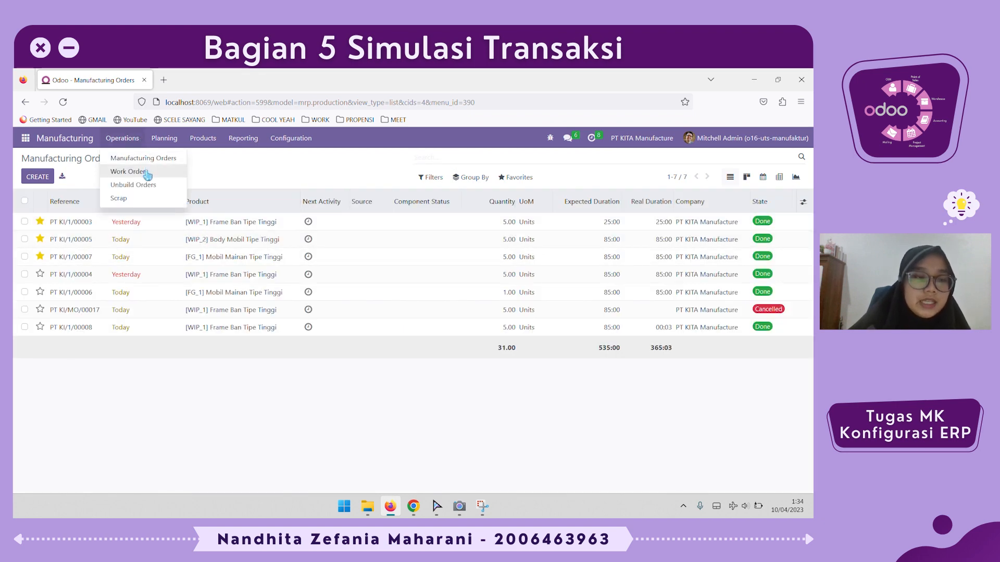
left_click(151, 174)
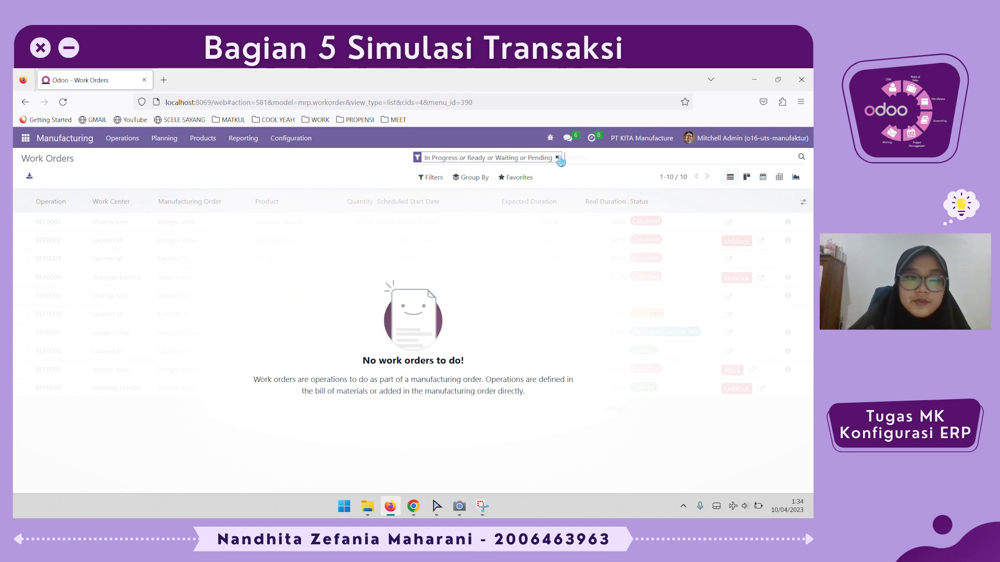
left_click(556, 157)
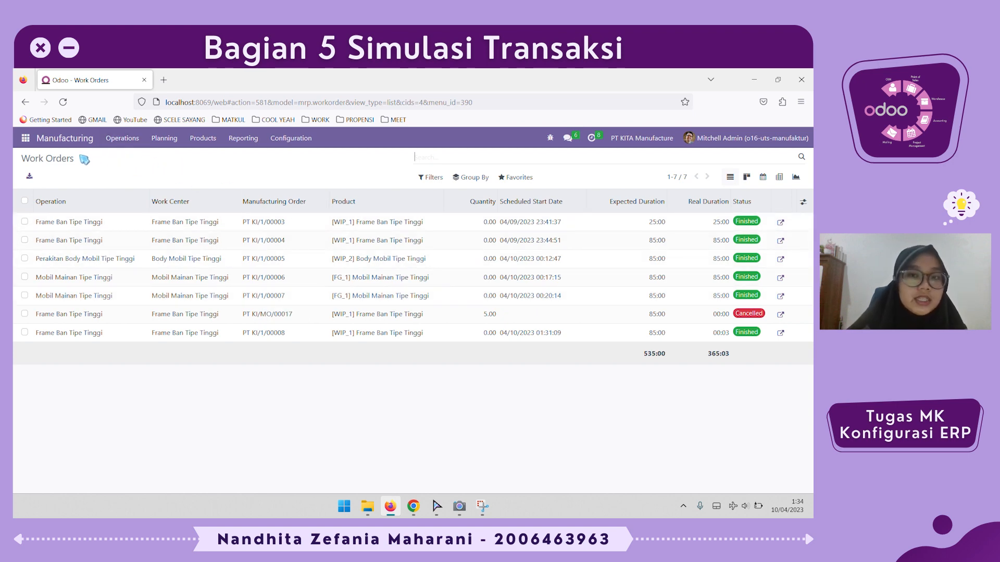
Step: Open Inventory's transfers and examine the internal transfer from RW/Stock/Cabin to HC/Stock/Work Center Level 0
left_click(24, 140)
left_click(62, 280)
left_click(142, 146)
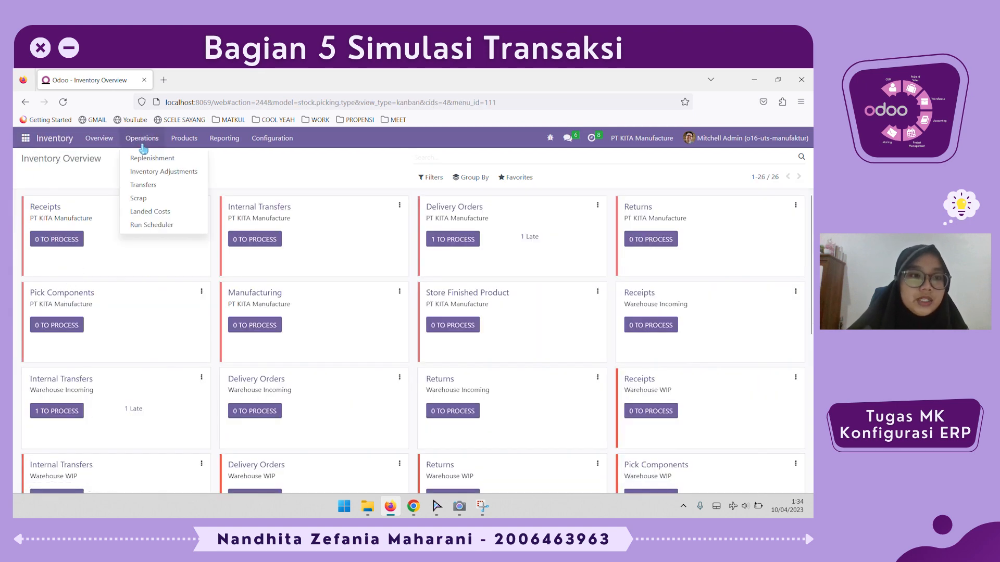
left_click(144, 185)
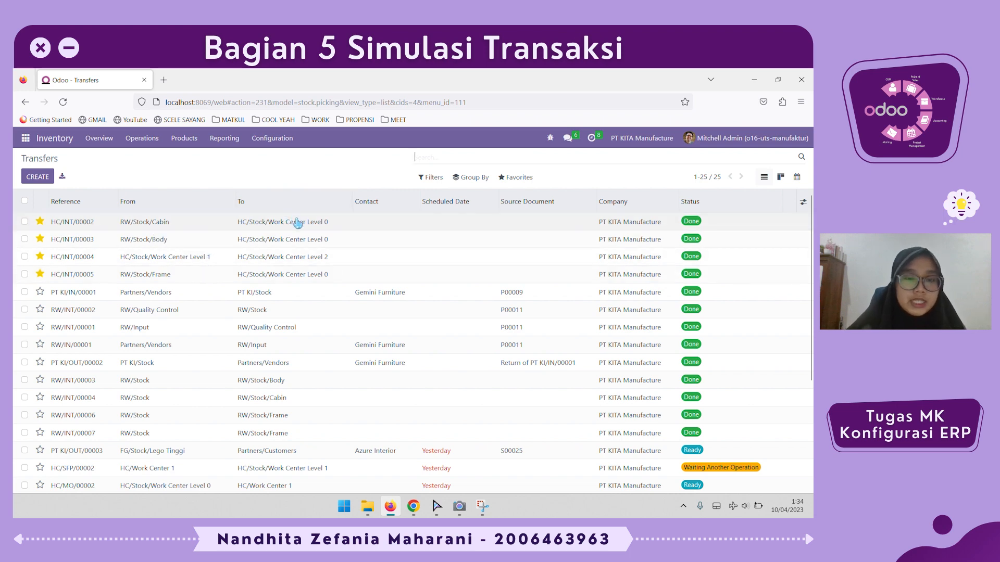
left_click(339, 226)
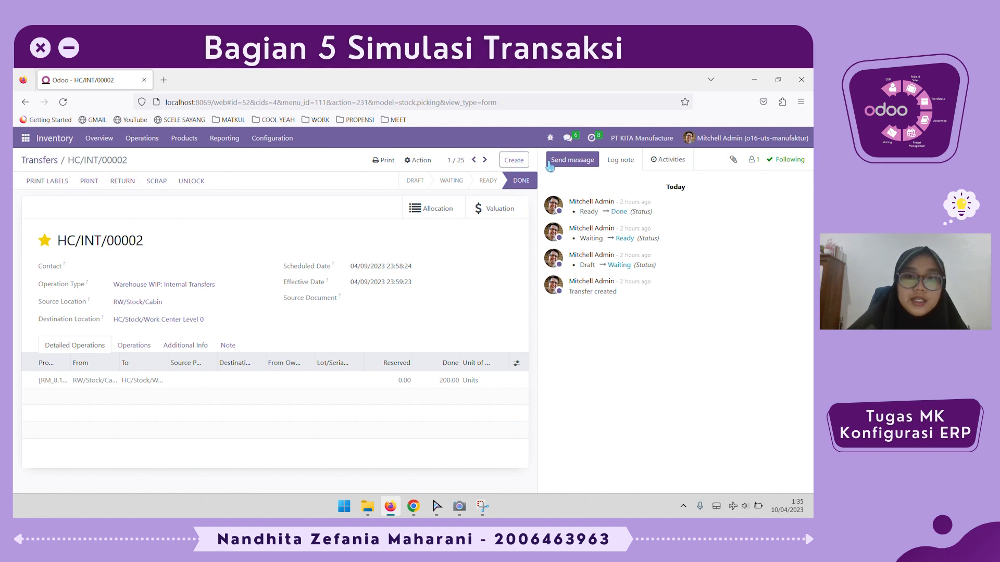
Step: Examine the internal transfers from RW/Stock/Body and from Work Center Level 1 to Level 2, widening the Product column to read the full names
left_click(484, 161)
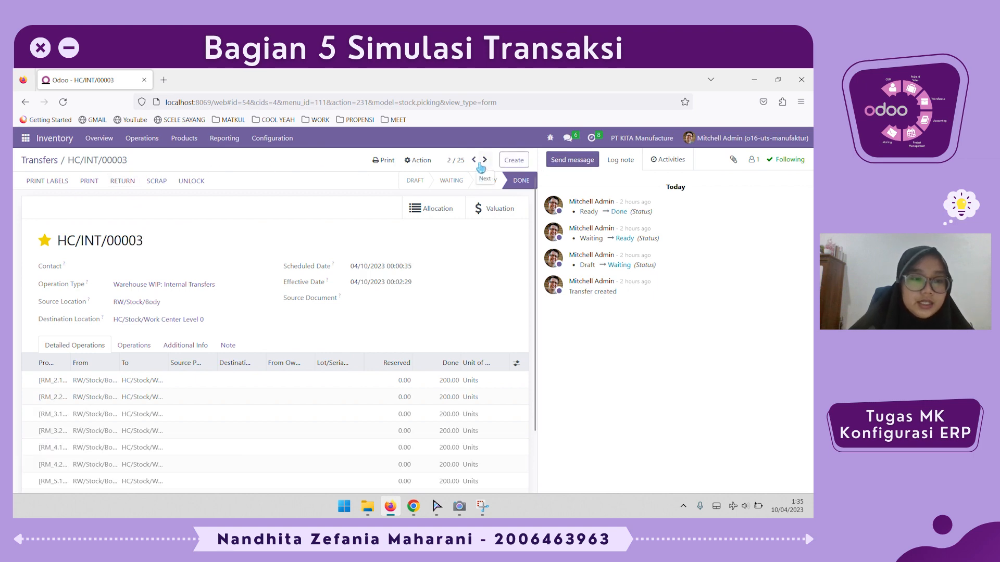
left_click(480, 162)
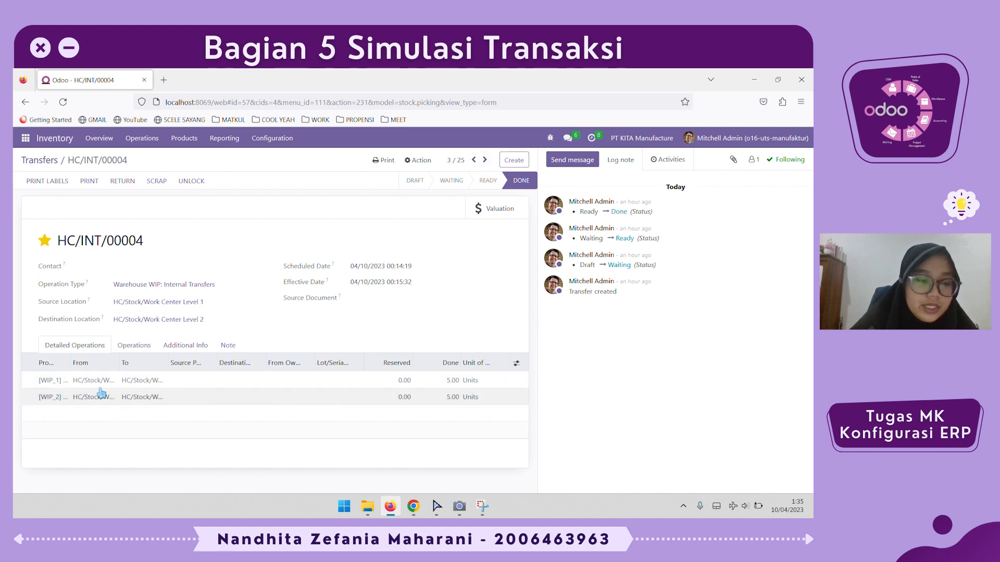
left_click_drag(70, 363, 154, 364)
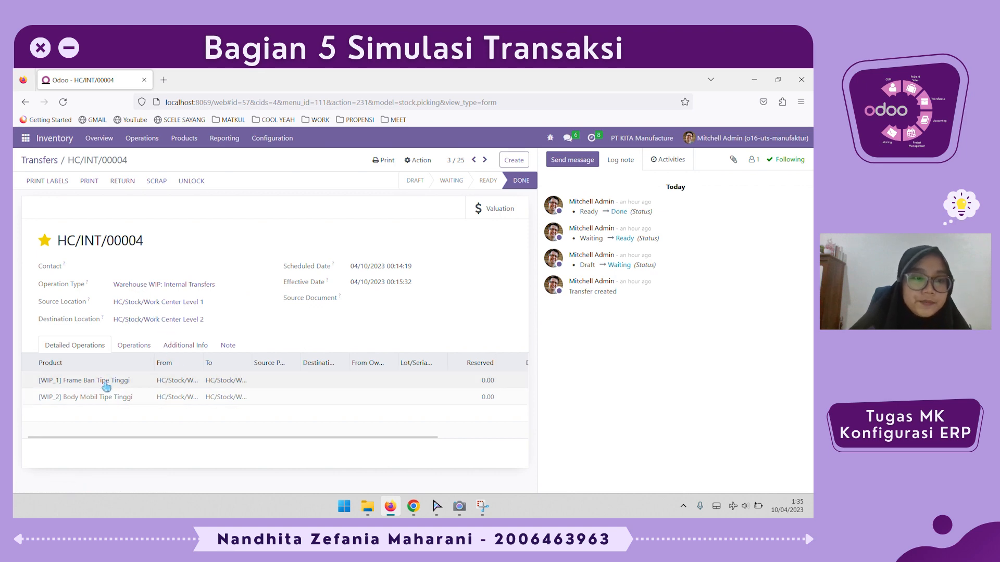
Step: Review the products moved in the RW/Stock/Body and RW/Stock/Cabin transfers with a wider Product column, and in the RW/Stock/Frame transfer
left_click(473, 164)
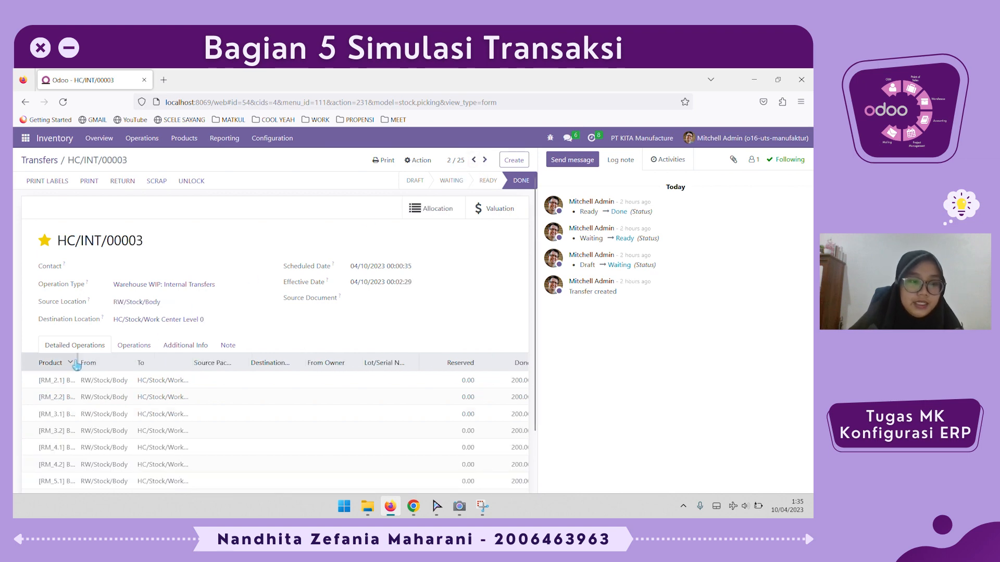
left_click_drag(79, 365, 149, 365)
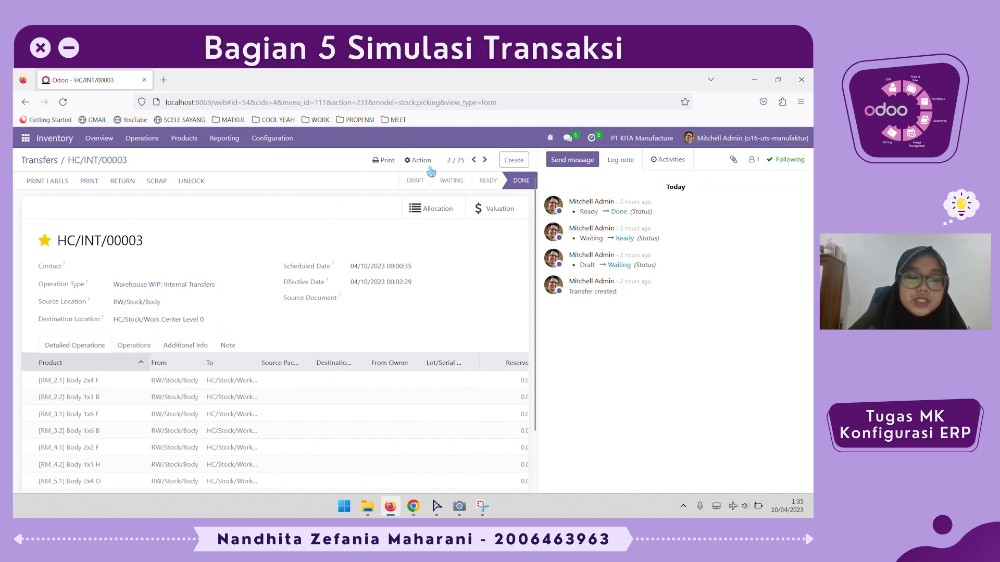
left_click(476, 160)
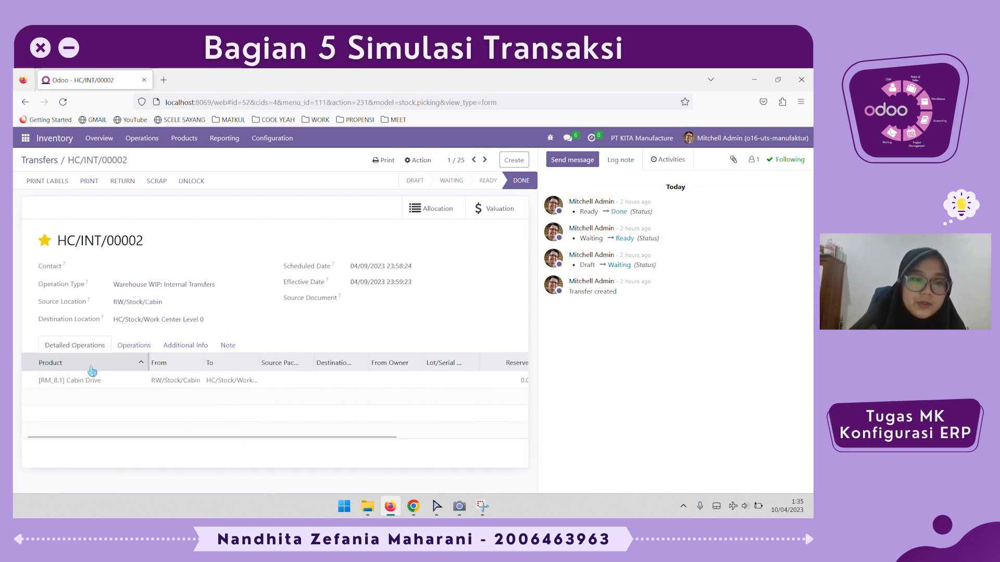
left_click(484, 160)
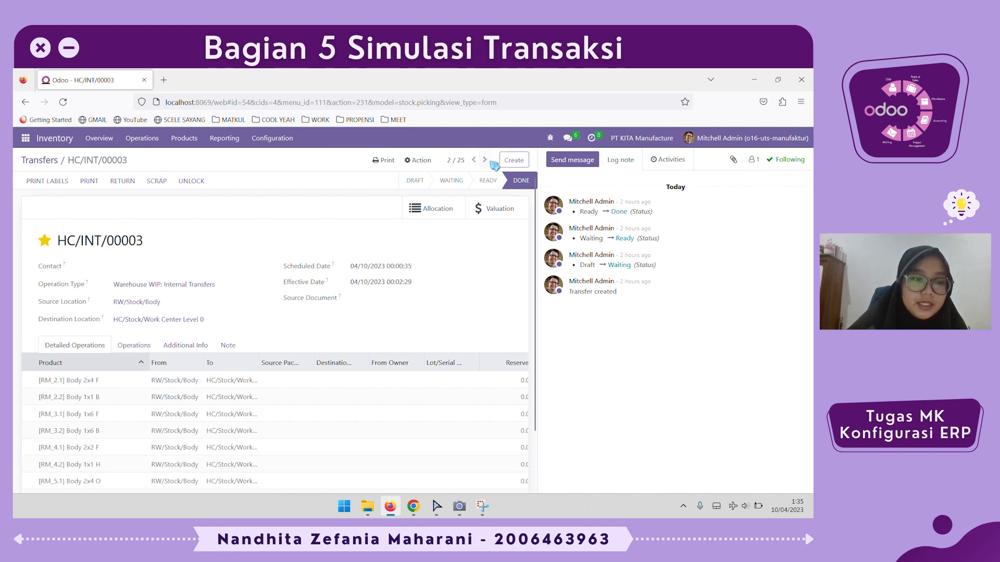
left_click(485, 160)
left_click(485, 160)
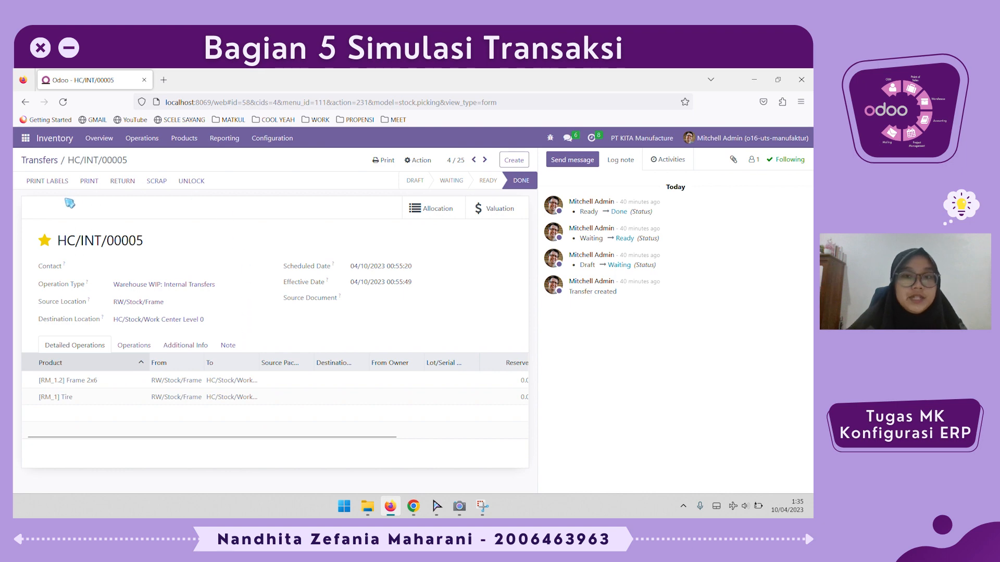
Step: Open Inventory's products, group them by Product Category, and examine the Finished Good, Raw Material and Work In Process groups
left_click(171, 143)
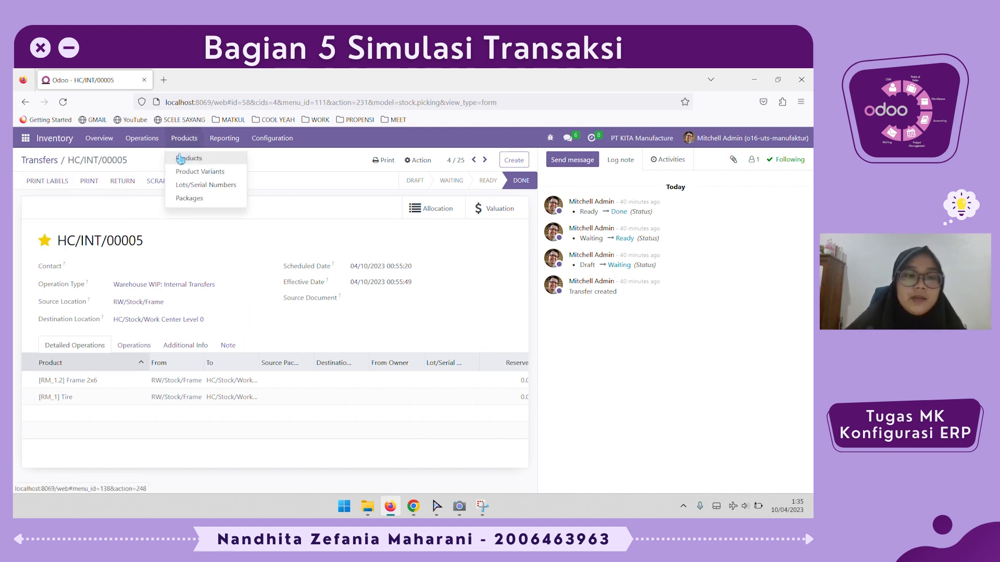
left_click(180, 160)
left_click(479, 178)
left_click(486, 209)
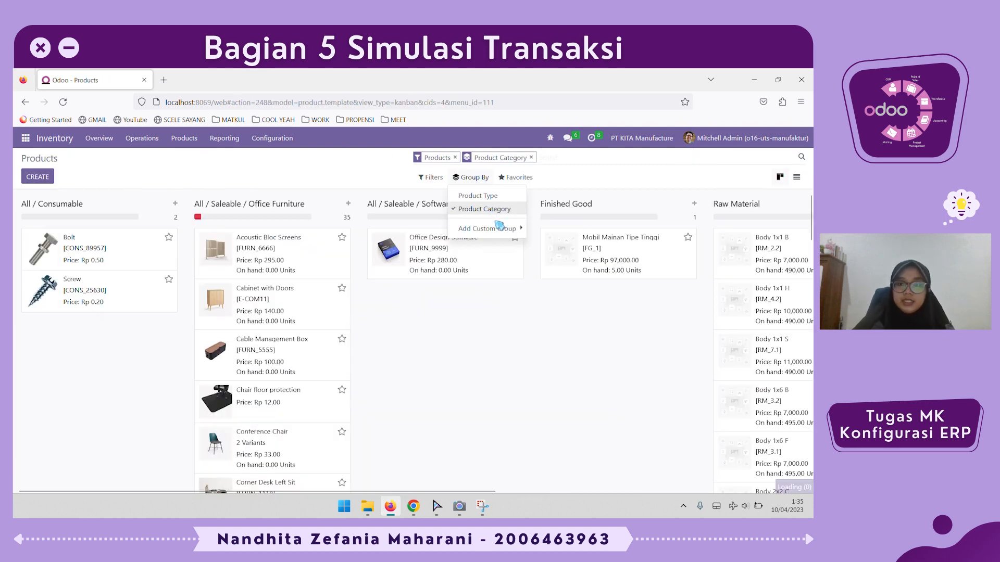
left_click(703, 332)
scroll(701, 340, "right", 8)
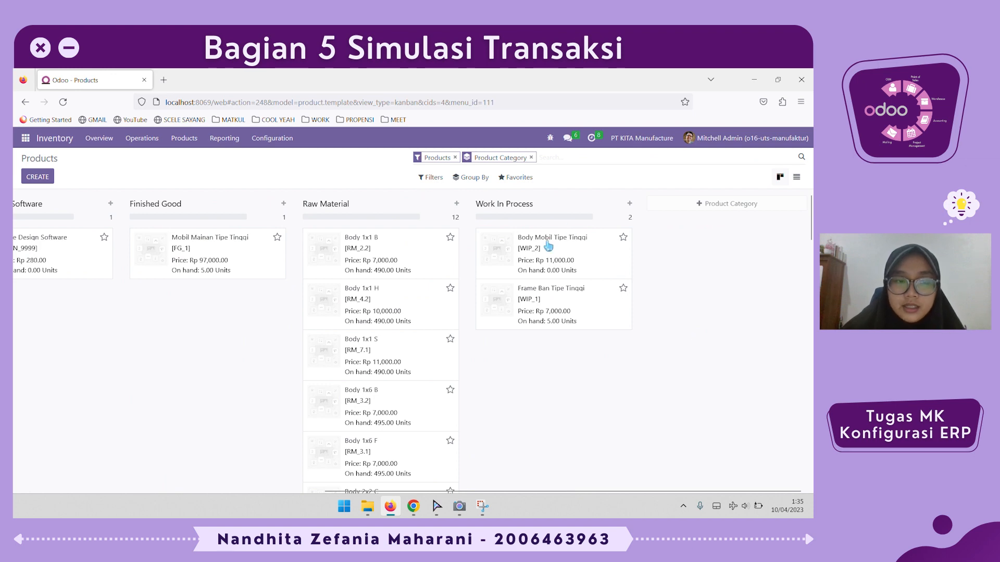
Step: Examine Mobil Mainan Tipe Tinggi's on-hand quantity by location, removing the On Hand filter to include virtual locations
left_click(249, 245)
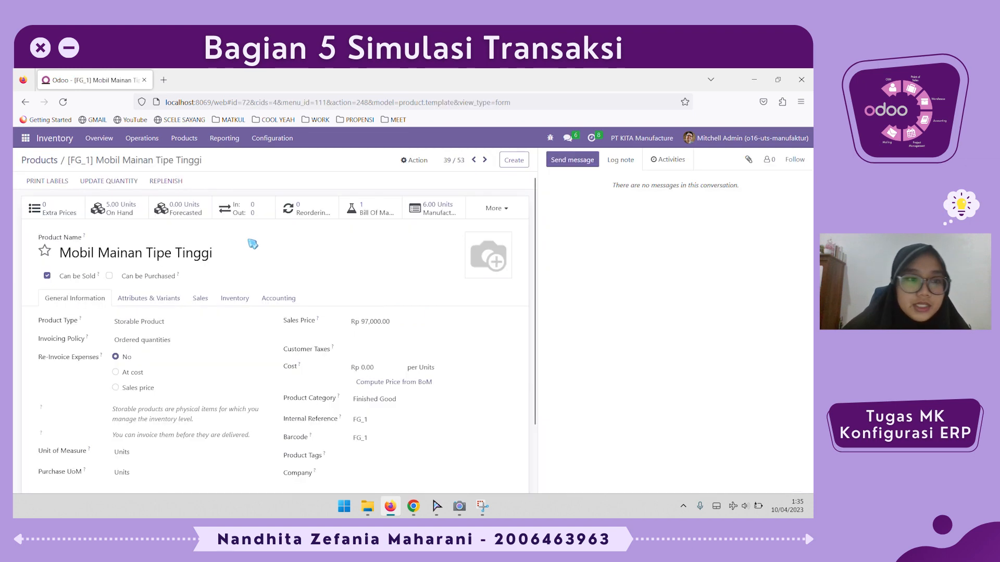
left_click(116, 218)
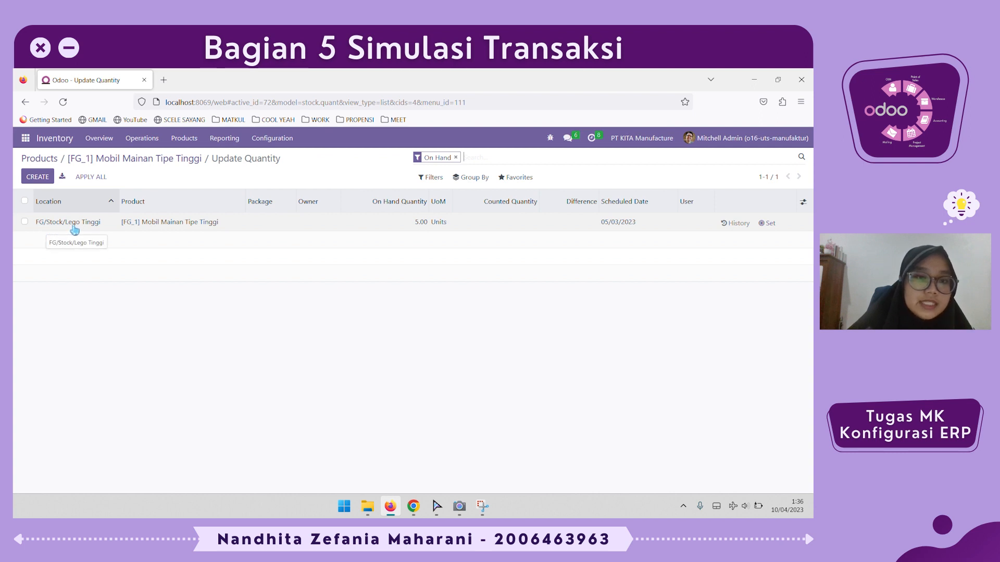
left_click(456, 157)
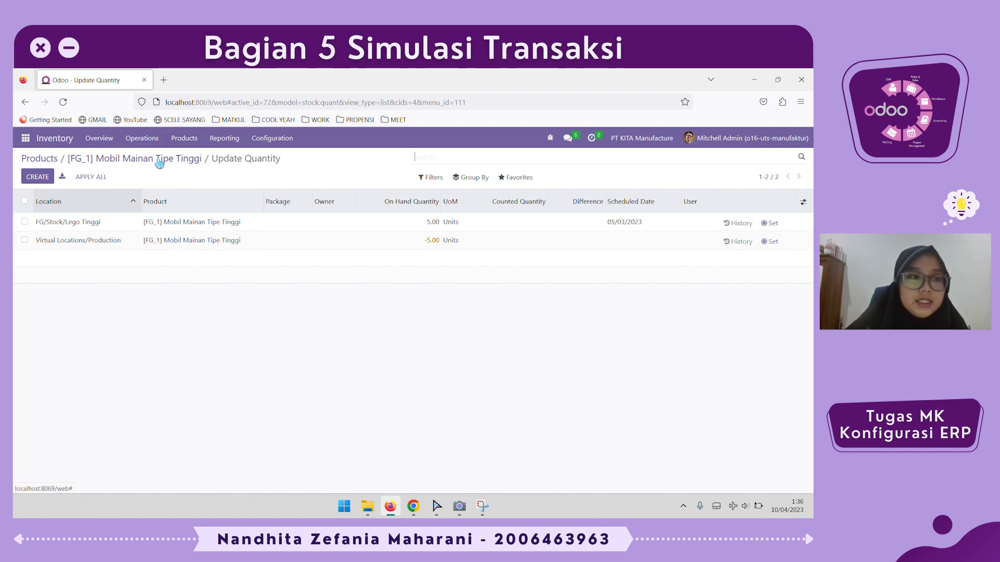
Step: Examine Body Mobil Tipe Tinggi's stock by location with the On Hand filter removed
left_click(33, 162)
left_click(542, 251)
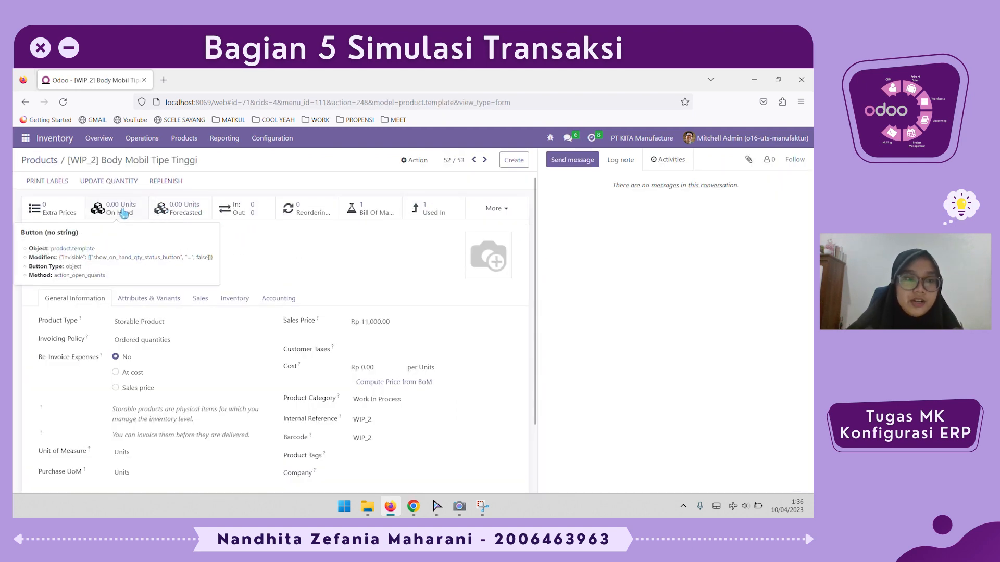
left_click(124, 213)
left_click(457, 158)
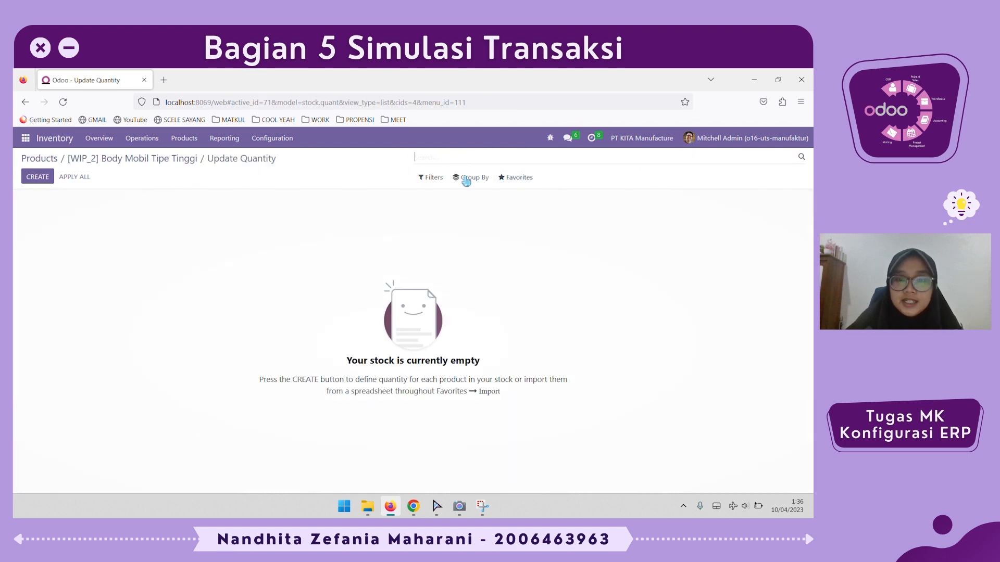
Step: Review Body Mobil Tipe Tinggi's moves history, comparing the source and destination locations of its completed moves
left_click(182, 164)
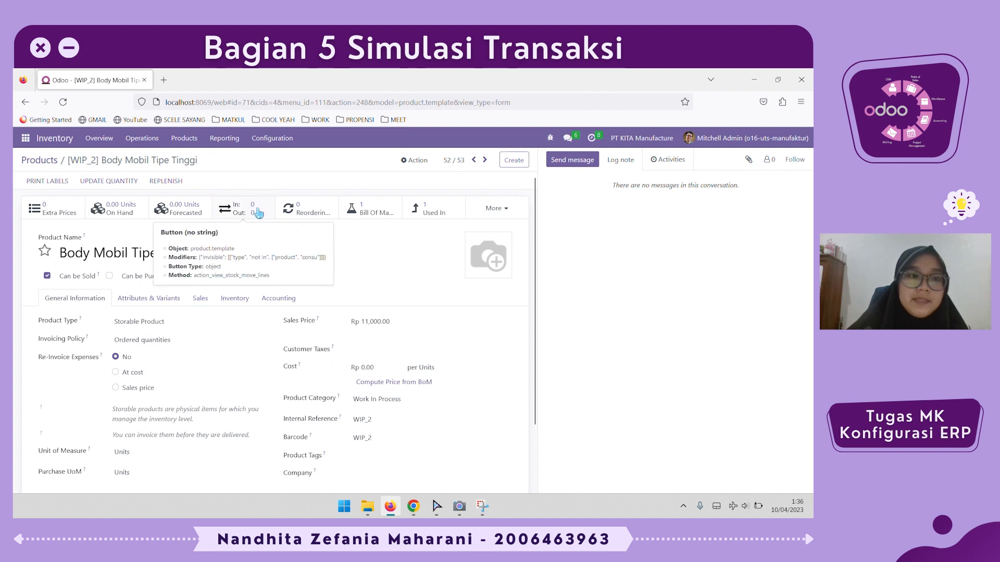
left_click(258, 213)
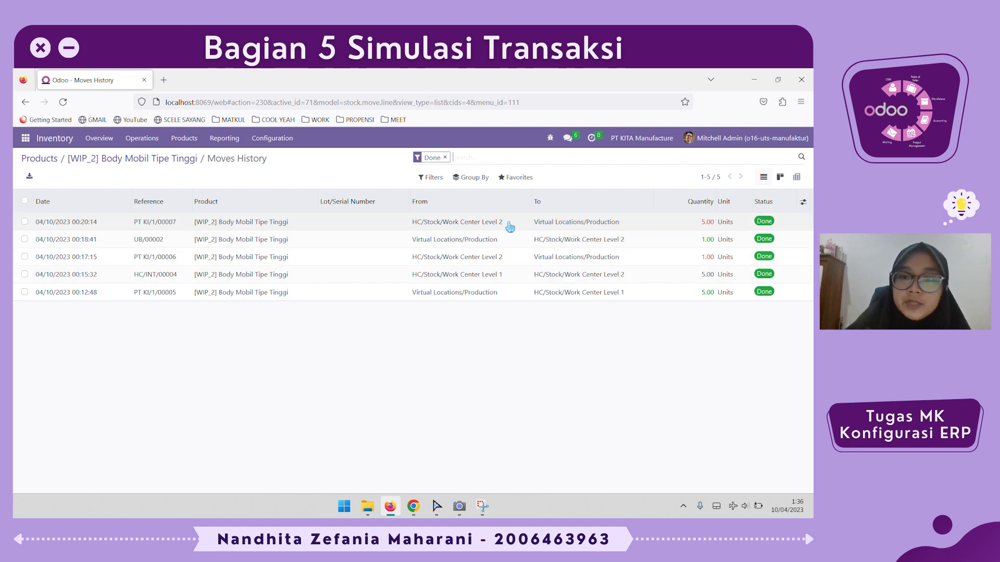
left_click(167, 159)
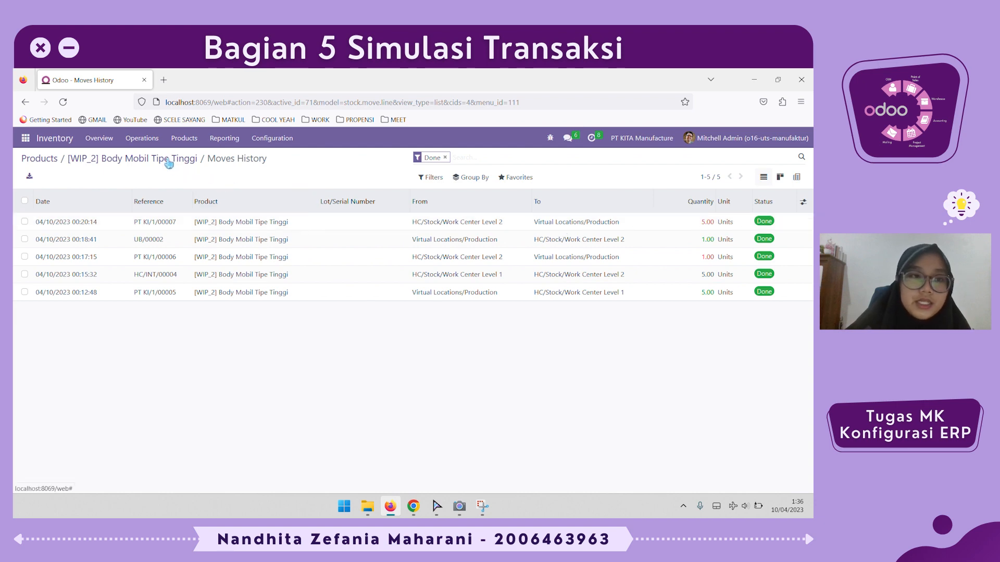
Step: Go back to the products and review Frame Ban Tipe Tinggi's moves history
left_click(36, 162)
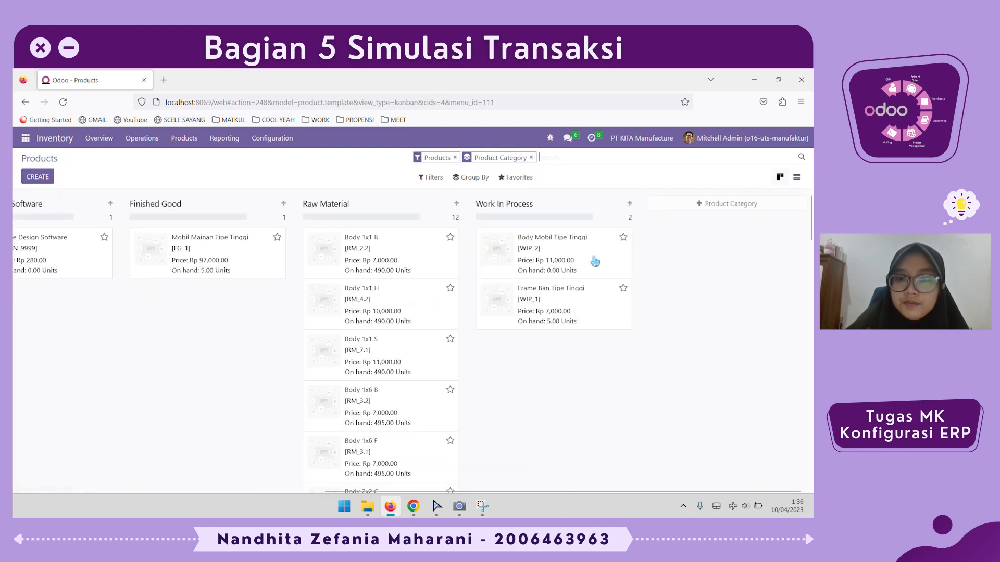
left_click(580, 295)
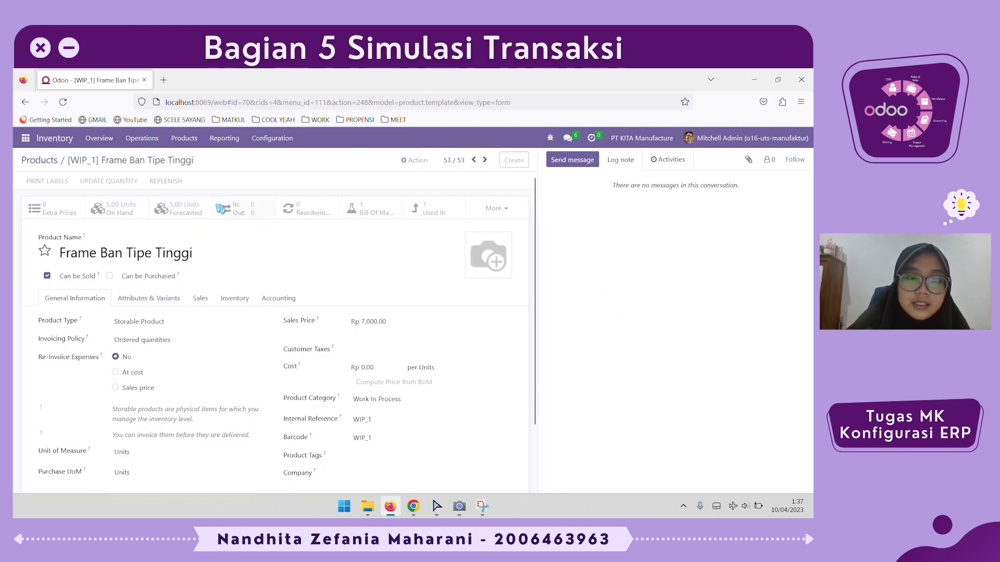
left_click(223, 209)
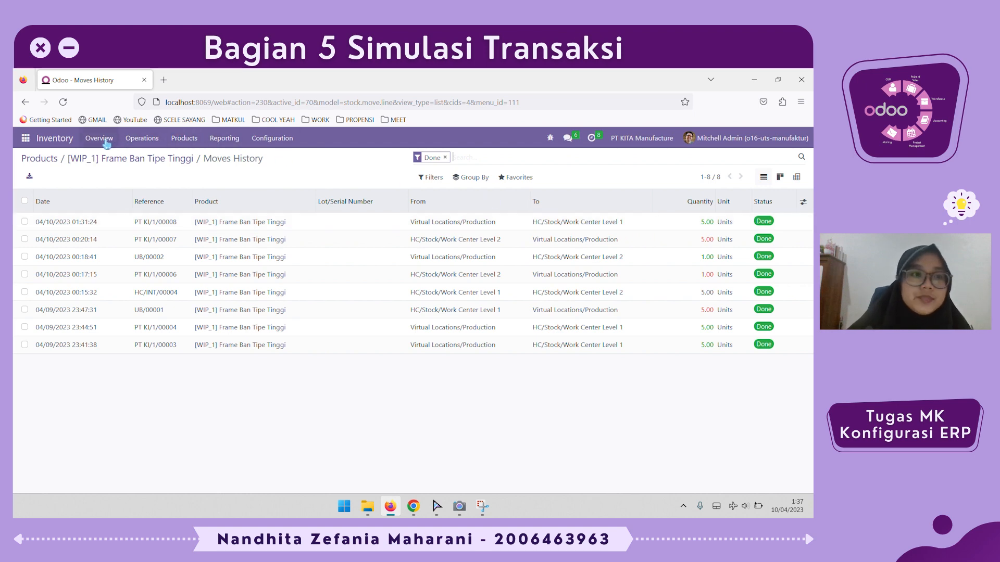
Step: Open Manufacturing's orders and remove the To Do filter to review every manufacturing order
left_click(25, 138)
left_click(55, 288)
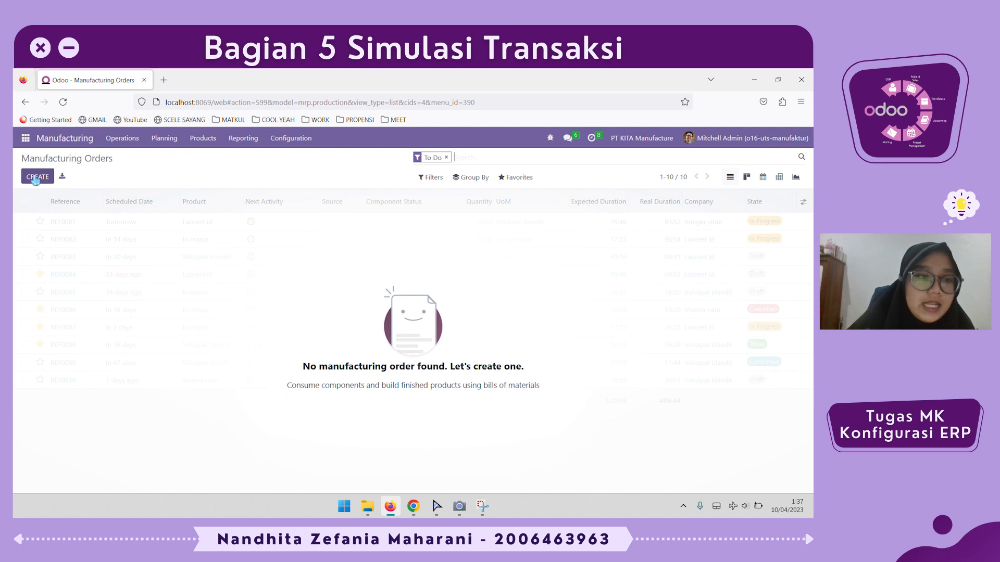
left_click(446, 158)
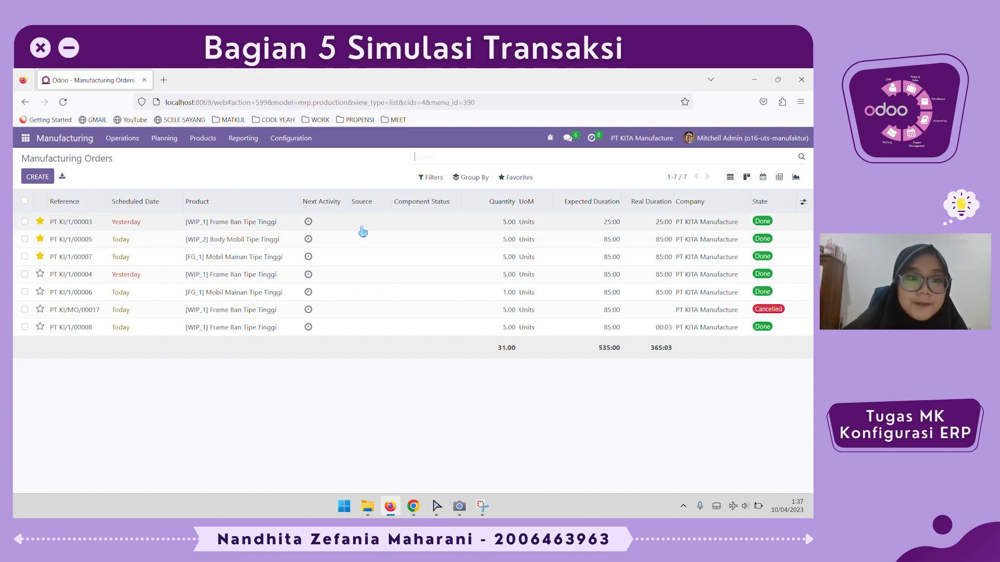
Step: Examine the component and finished product locations of the starred Body Mobil Tipe Tinggi and Frame Ban Tipe Tinggi manufacturing orders
left_click(357, 240)
left_click(235, 329)
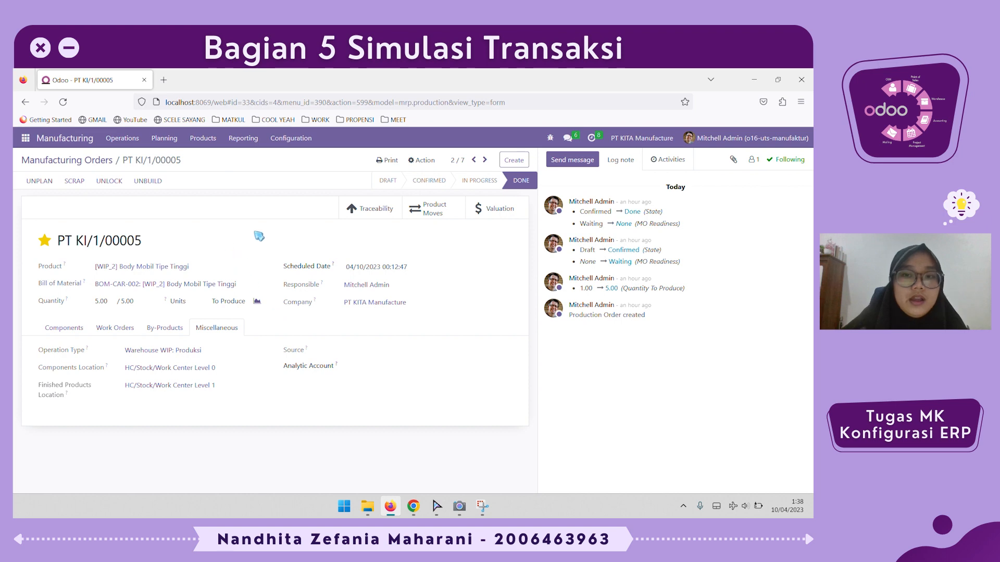
left_click(473, 160)
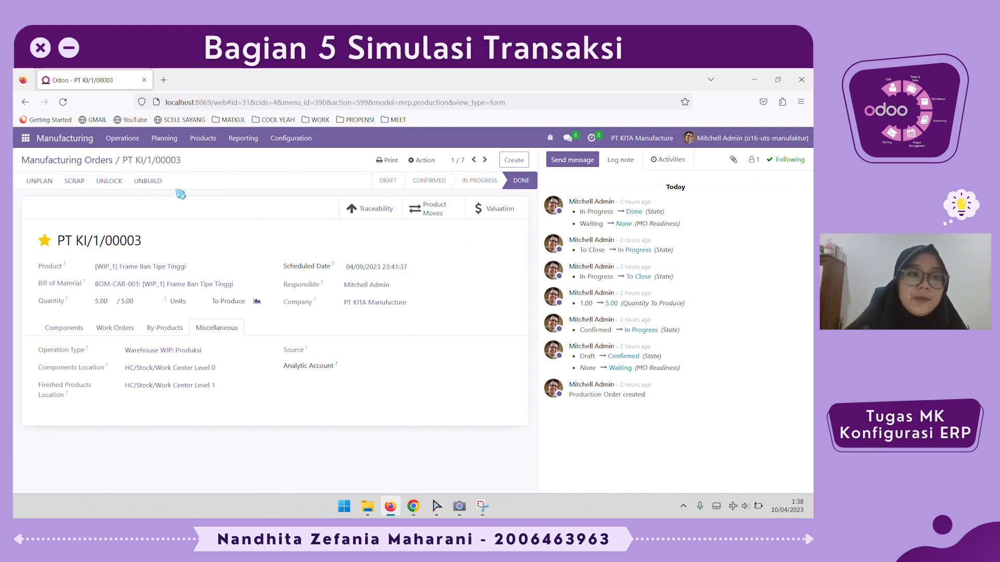
Step: In Sales, open the locked Azure Interior sales order and its linked delivery order
left_click(23, 141)
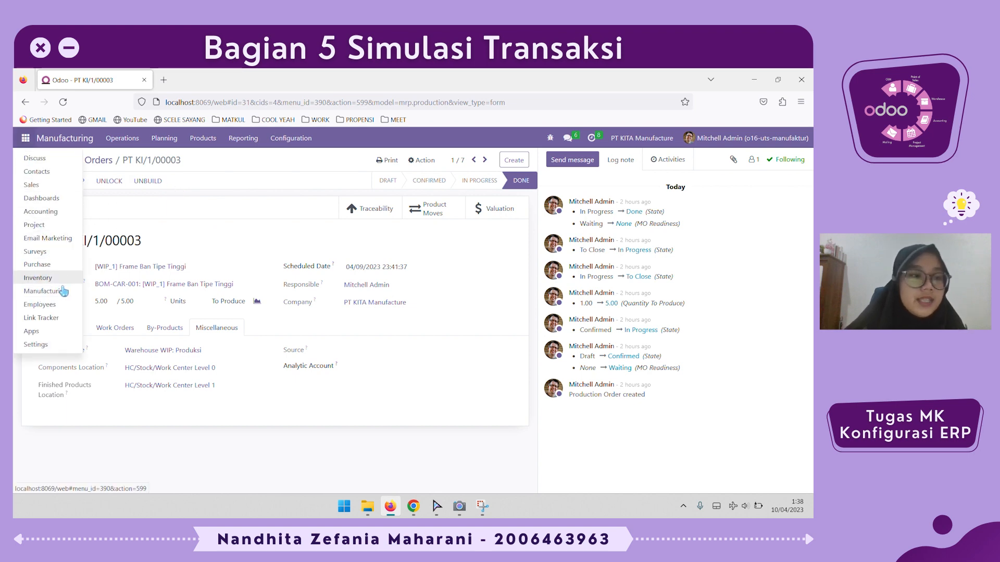
left_click(46, 186)
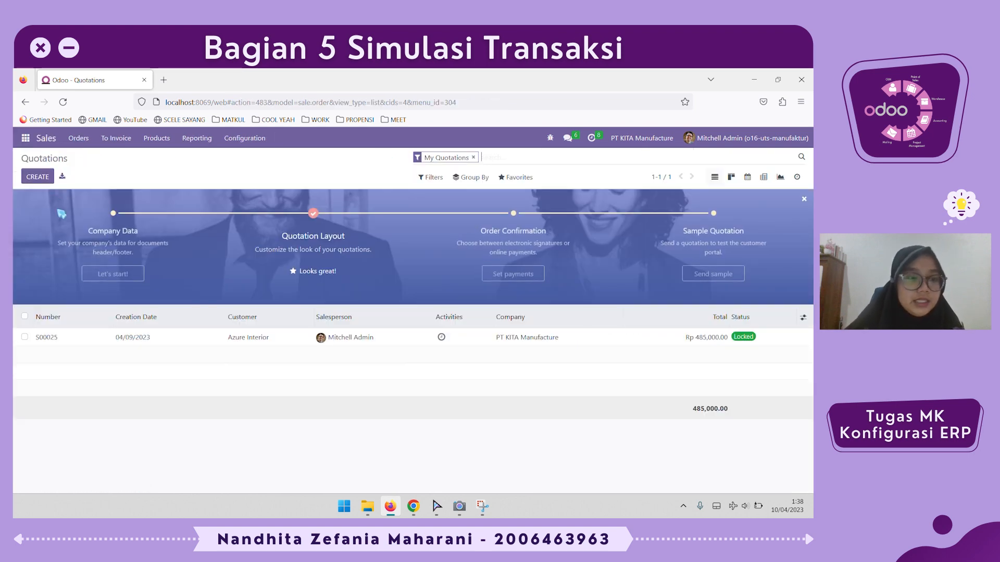
left_click(206, 344)
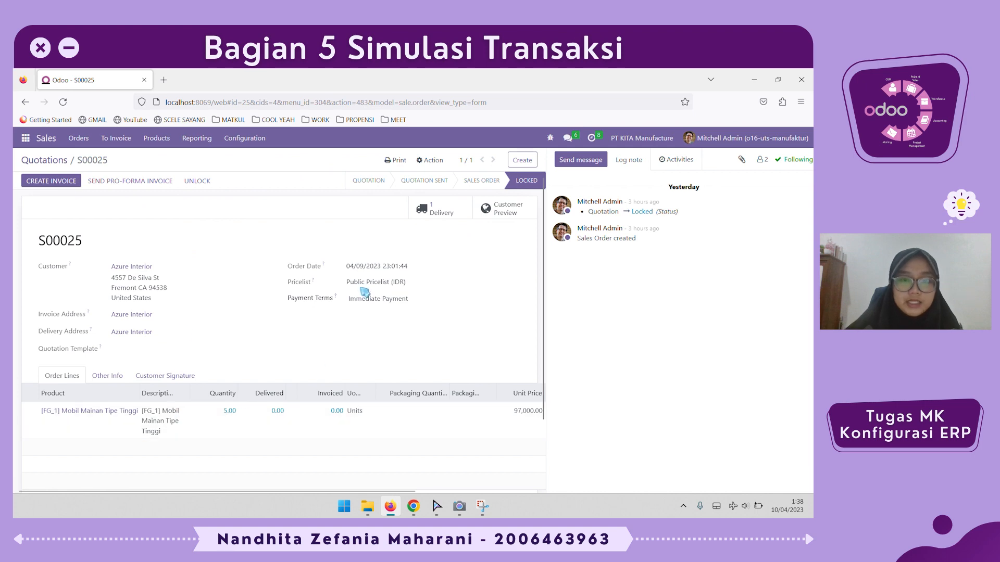
left_click(432, 219)
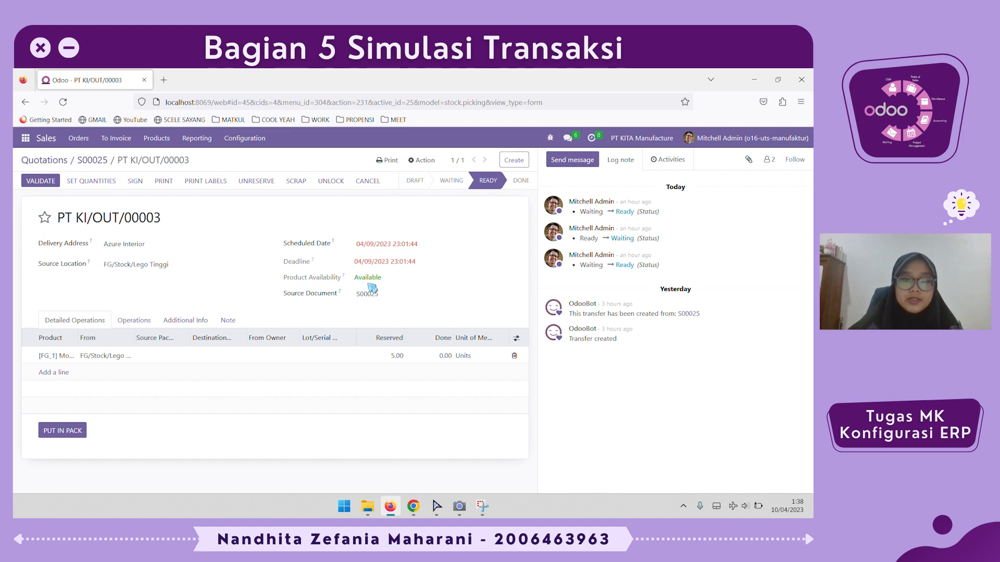
Step: Widen the Product column to check the delivery line, and validate the delivery of 5 Mobil Mainan Tipe Tinggi from FG/Stock/Lego Tinggi
left_click_drag(78, 338, 117, 339)
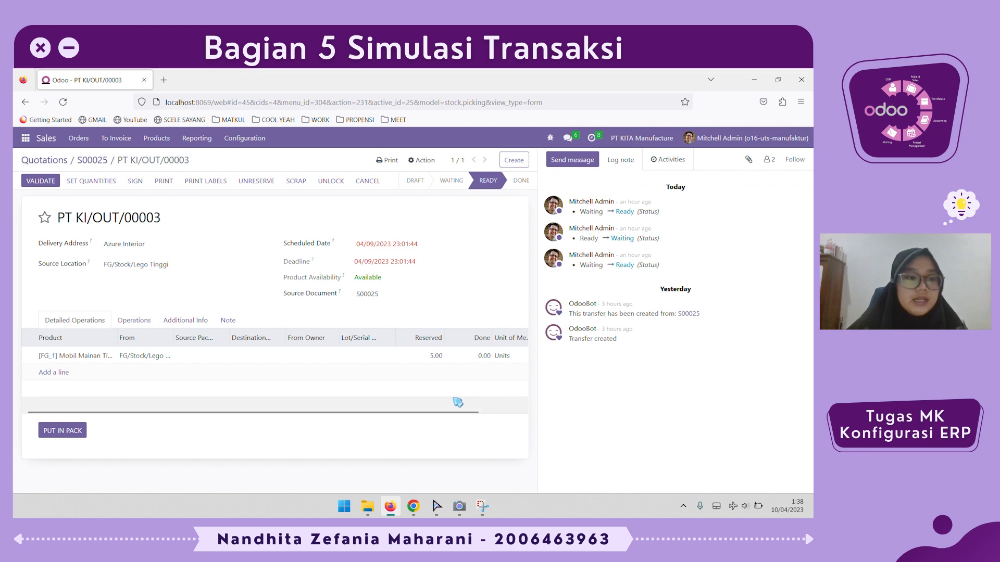
left_click(50, 183)
left_click(193, 231)
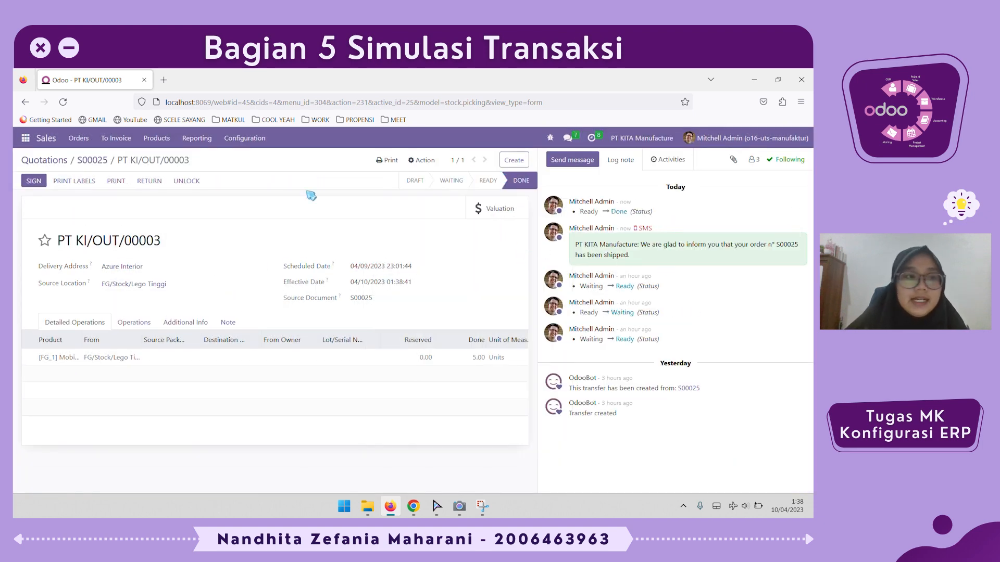
Step: Open the Sales products and group them by Product Category
left_click(156, 138)
left_click(160, 157)
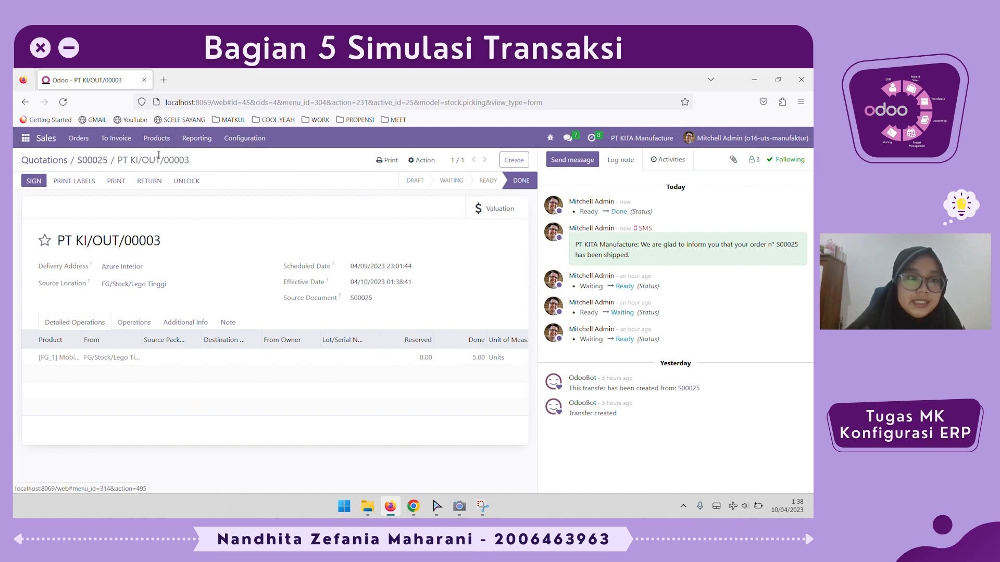
left_click(457, 179)
left_click(474, 209)
left_click(482, 229)
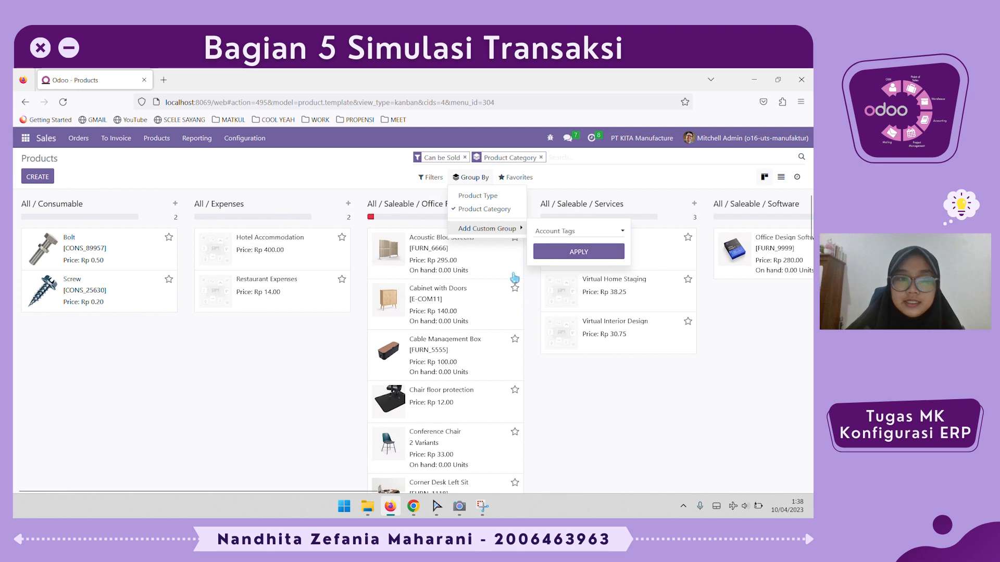
left_click(705, 327)
Step: Open Mobil Mainan Tipe Tinggi from the Finished Good group to check its on-hand quantity after the delivery
scroll(705, 328, "right", 10)
scroll(705, 328, "right", 2)
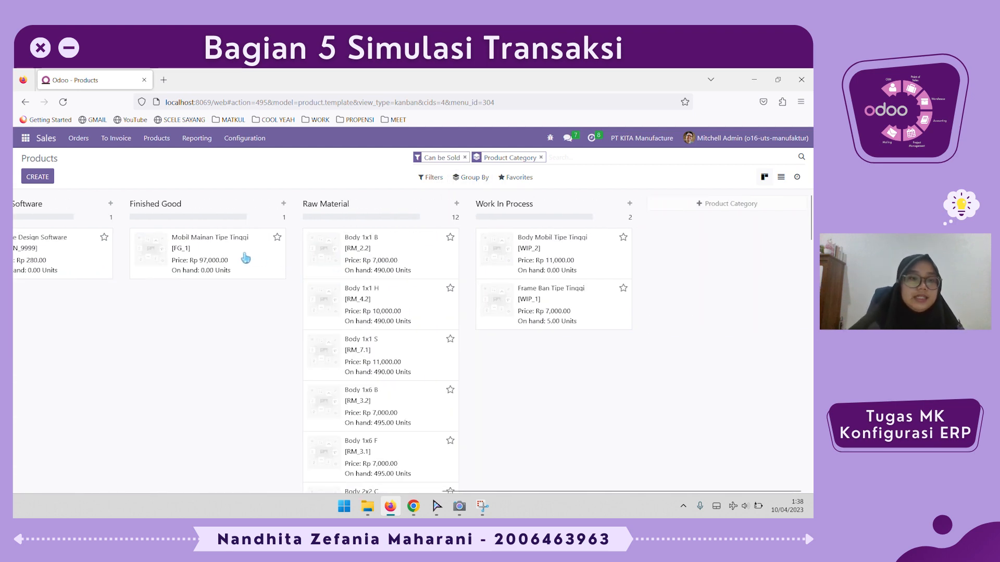
left_click(246, 258)
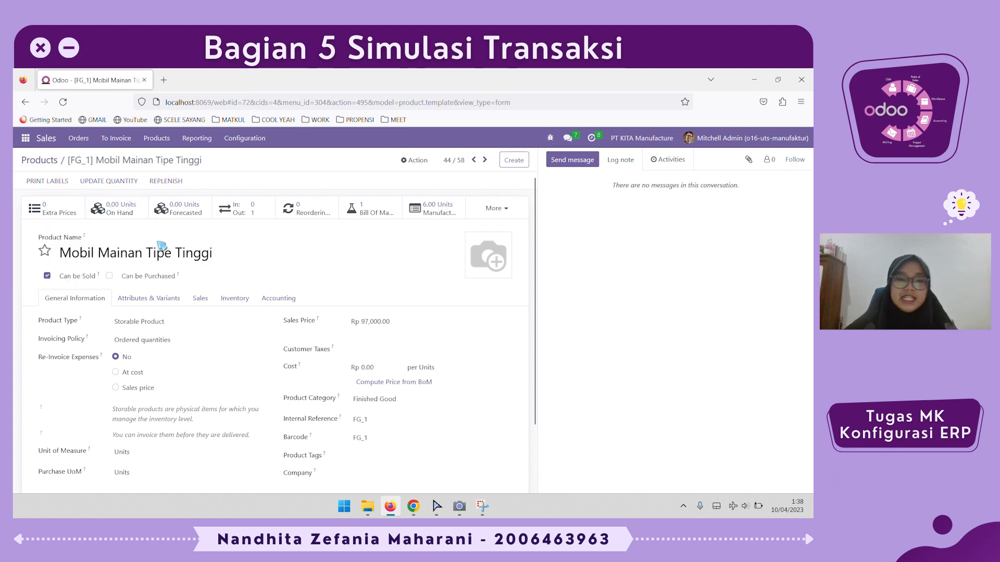